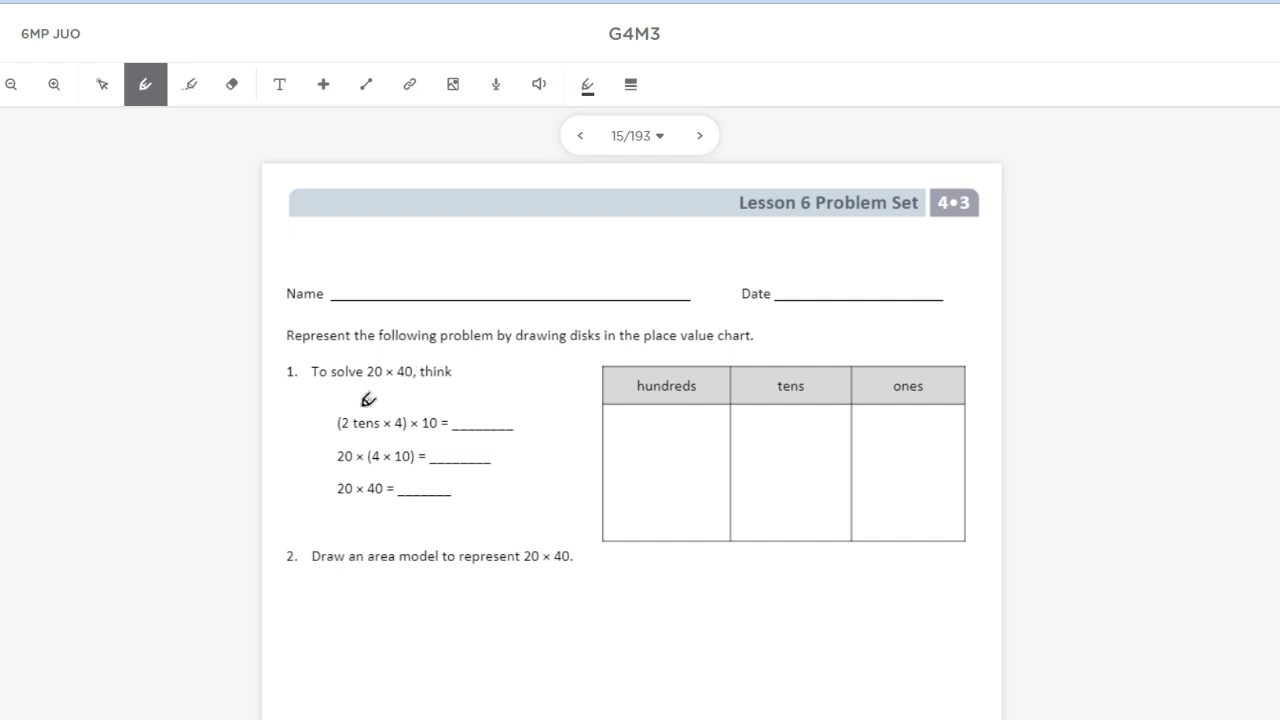
- Underline 2 tens and 4 in problem 1 and circle the pairs of tens disks
drag(369, 430, 399, 436)
click(351, 409)
click(391, 408)
drag(750, 444, 748, 440)
mouse_move(753, 461)
mouse_down()
mouse_move(769, 468)
mouse_move(754, 492)
mouse_move(774, 493)
mouse_up()
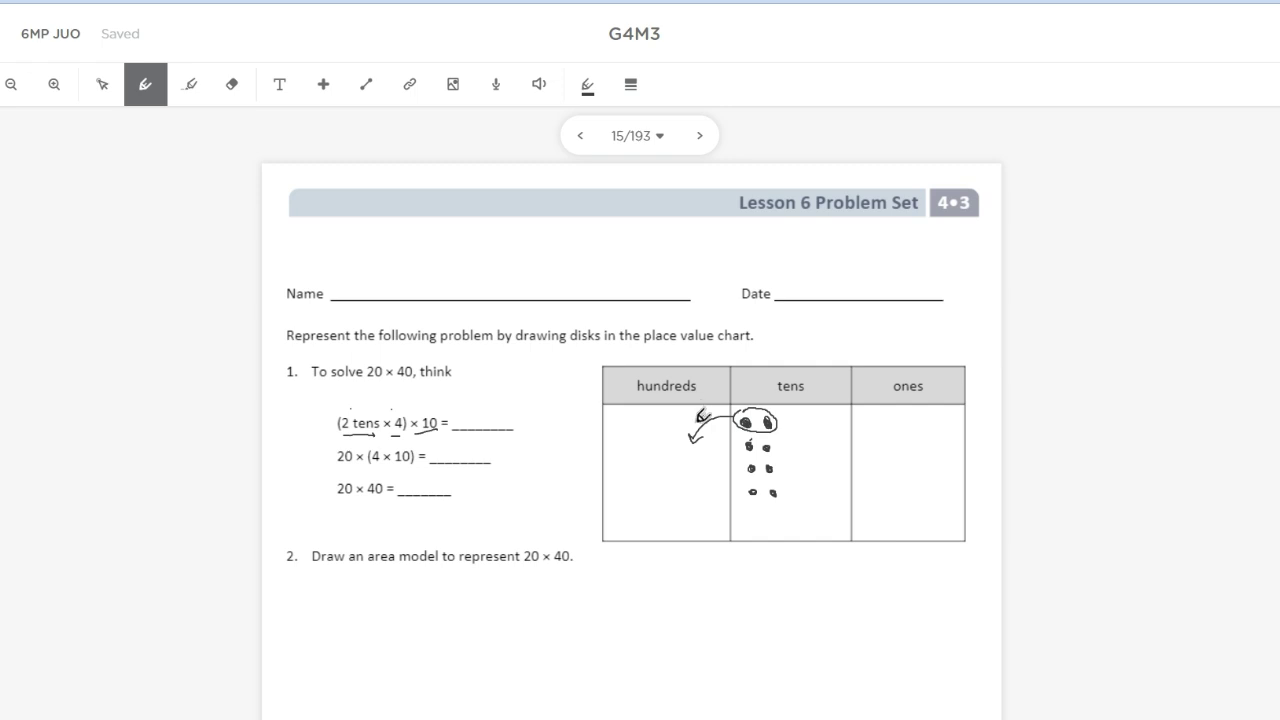
- Draw ×10 regrouping arrows from each of the four tens pairs into hundreds
drag(688, 414, 697, 423)
drag(697, 414, 688, 423)
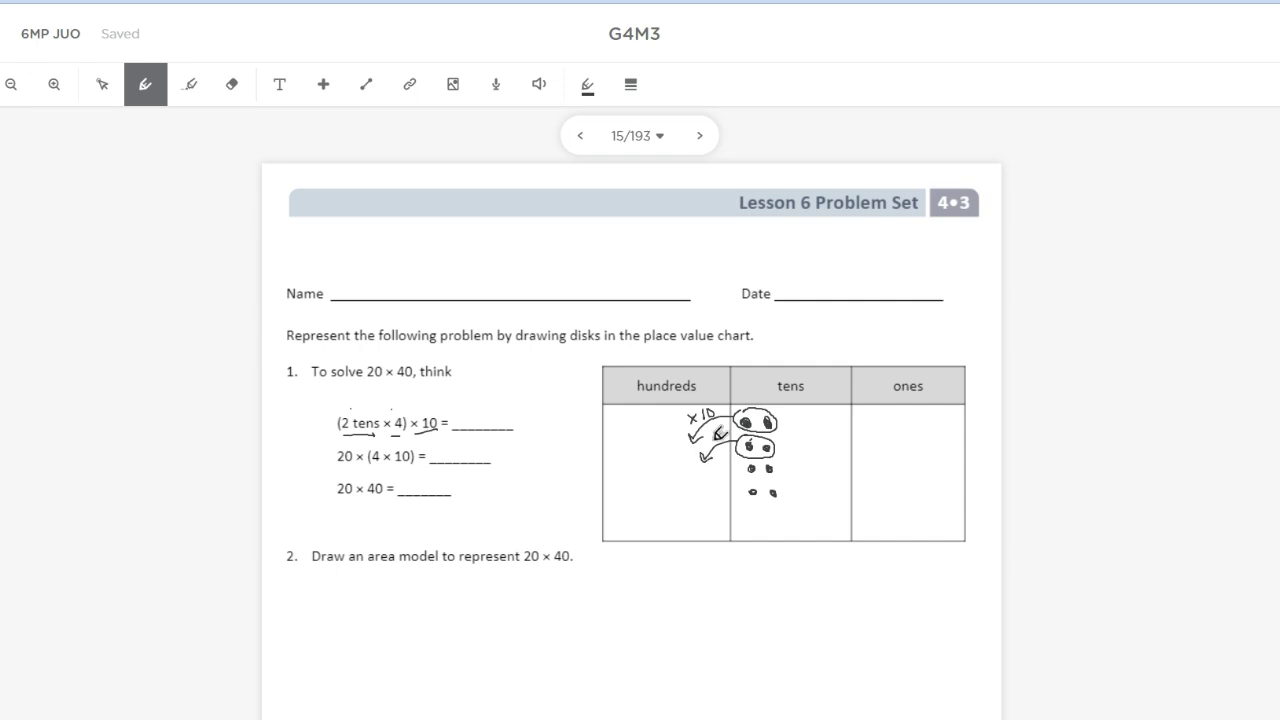
drag(716, 428, 724, 436)
mouse_move(724, 428)
mouse_down()
mouse_move(717, 437)
mouse_move(738, 419)
mouse_move(740, 472)
mouse_move(707, 487)
mouse_up()
drag(709, 466, 721, 467)
drag(727, 459, 727, 460)
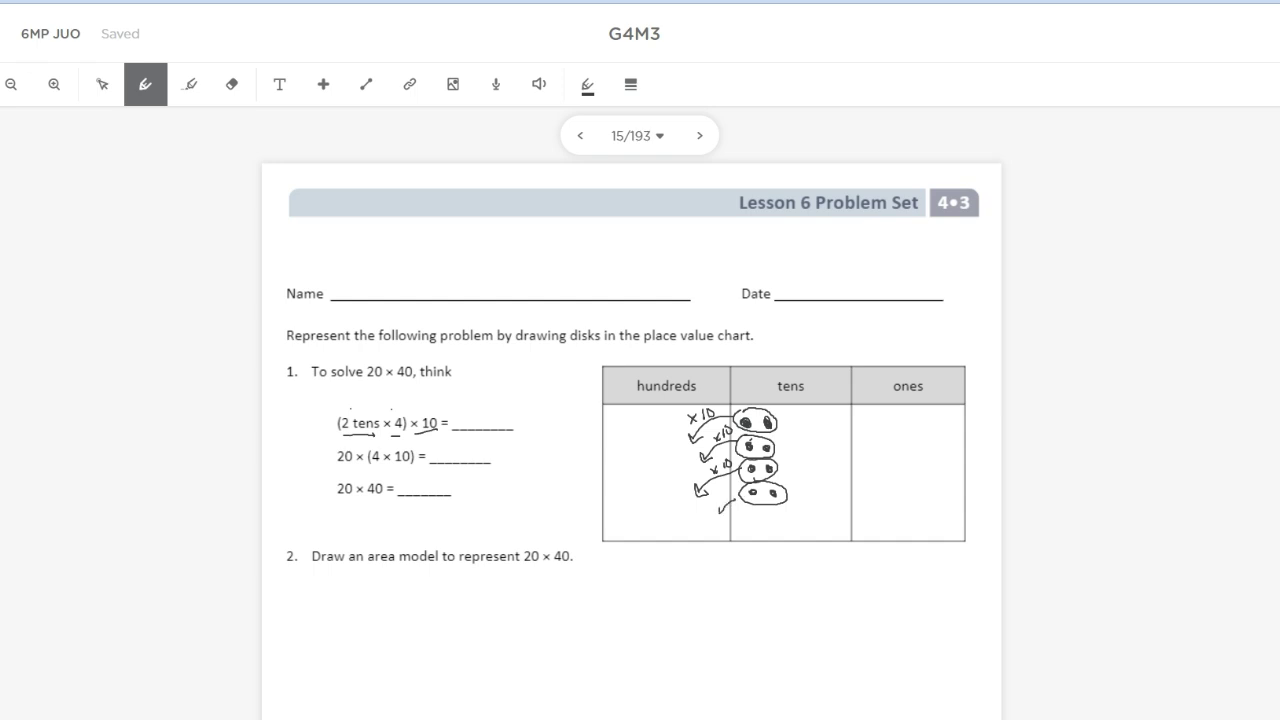
drag(713, 489, 721, 499)
mouse_move(721, 489)
mouse_down()
mouse_move(713, 499)
mouse_move(725, 490)
mouse_up()
- Draw the eight hundreds disks in the hundreds column of the chart
click(661, 438)
click(665, 462)
click(669, 484)
click(657, 507)
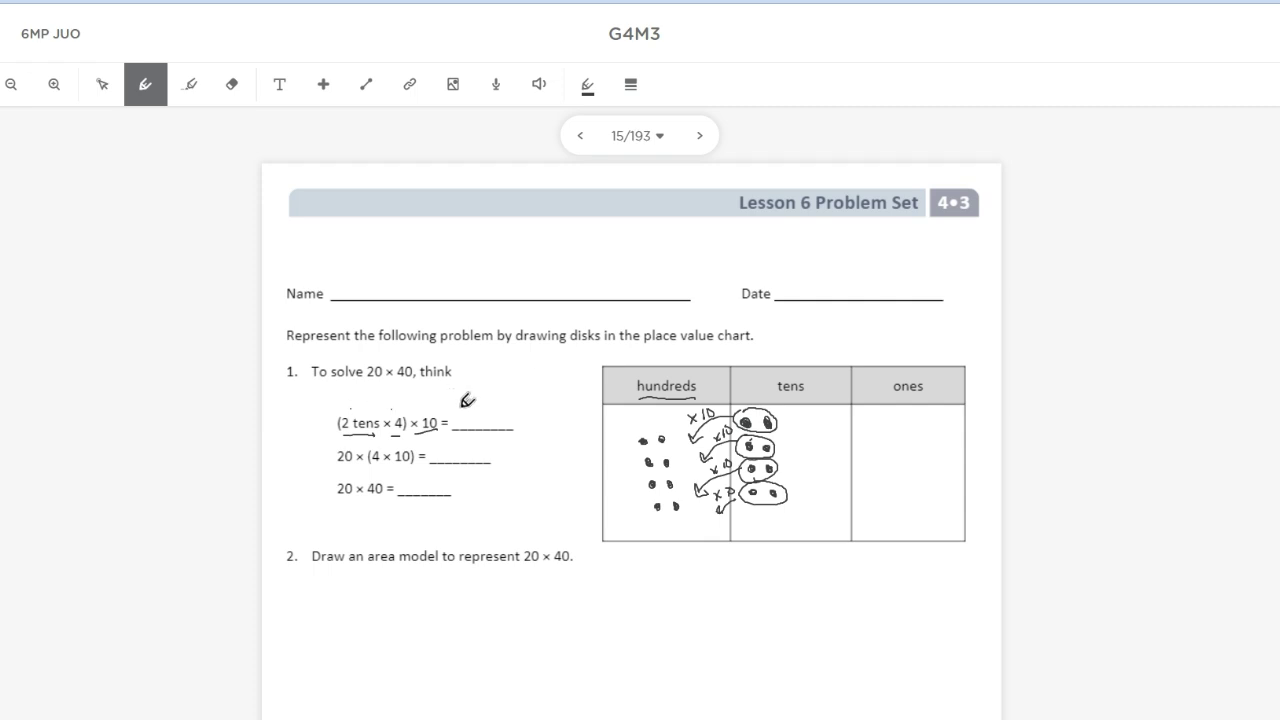
- Write '8 tens × 10', '20 × 40' and '800' in problem 1's blanks, with an arrow to the chart
mouse_move(464, 404)
mouse_down()
mouse_move(468, 422)
mouse_move(514, 426)
mouse_up()
drag(521, 410, 526, 428)
mouse_move(526, 419)
mouse_down()
mouse_move(519, 428)
mouse_move(538, 414)
mouse_up()
drag(436, 447, 474, 459)
mouse_move(474, 451)
mouse_down()
mouse_move(467, 459)
mouse_move(490, 462)
mouse_move(511, 447)
mouse_up()
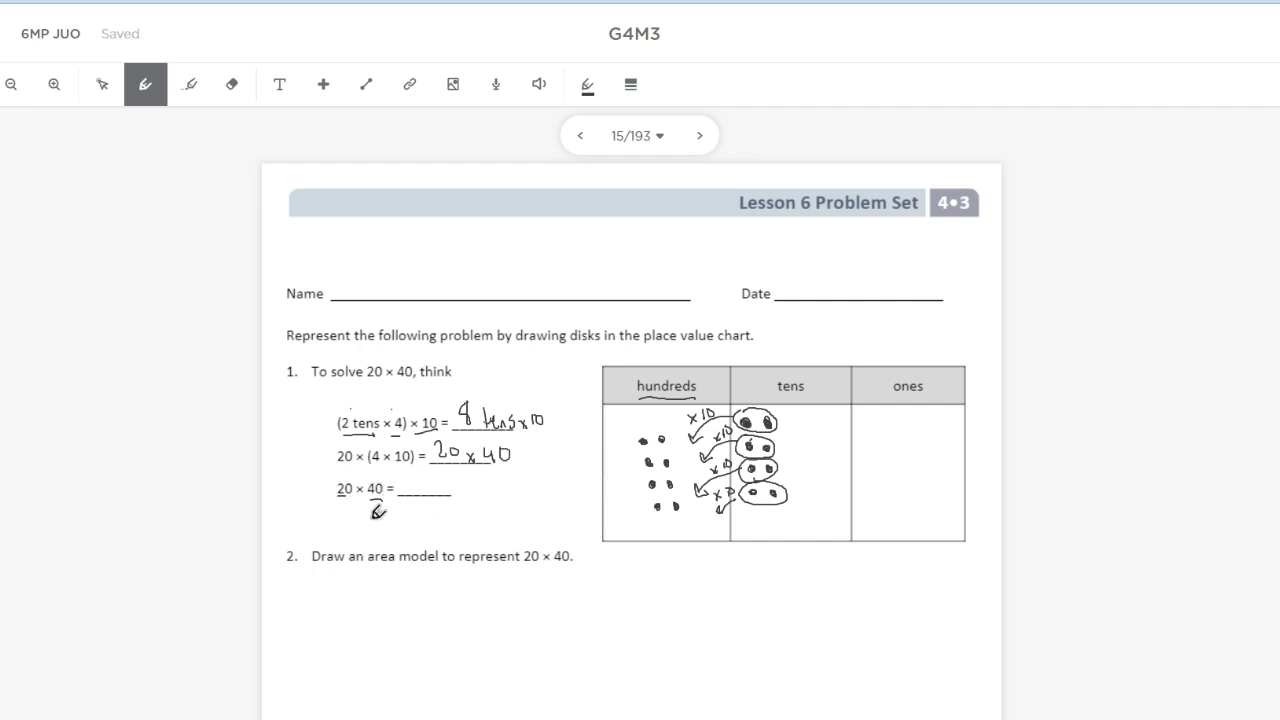
mouse_move(376, 515)
mouse_down()
mouse_move(470, 530)
mouse_move(589, 487)
mouse_move(597, 500)
mouse_up()
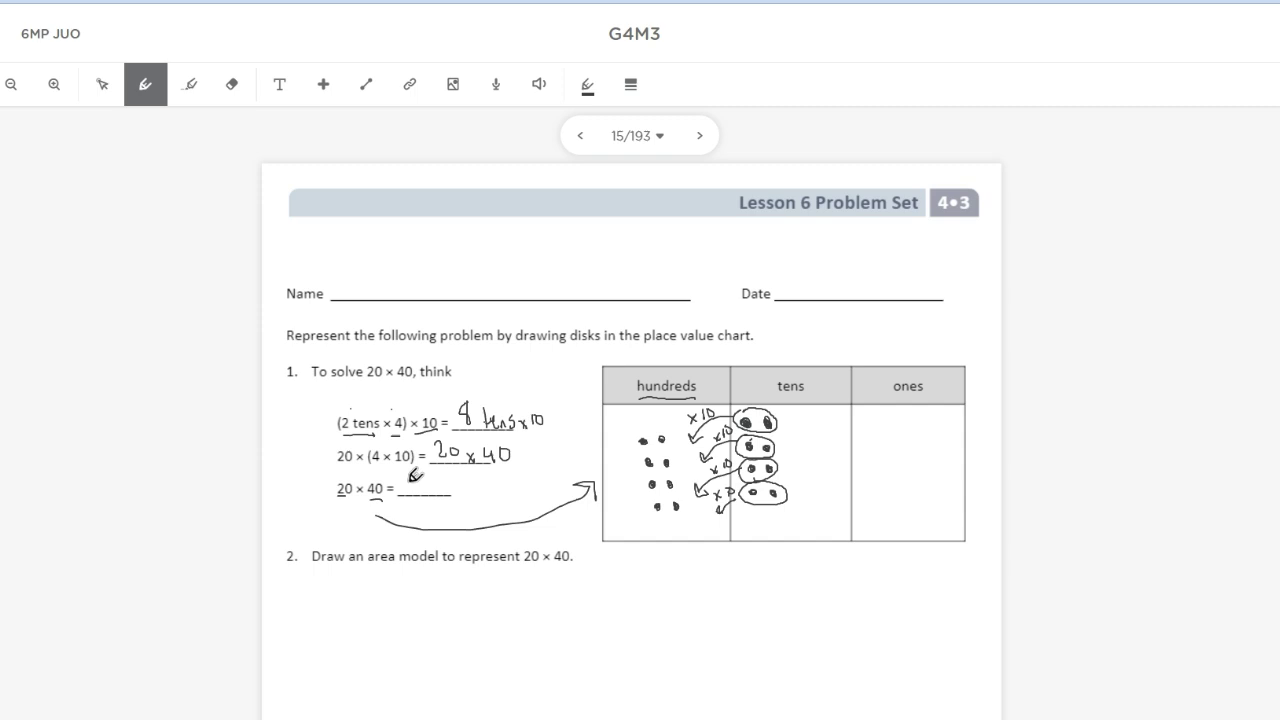
mouse_move(405, 474)
mouse_down()
mouse_move(441, 486)
mouse_move(450, 470)
mouse_up()
- Underline 20 and 40 in problem 2 and draw a square area model labelled 20 and 40
scroll(530, 560, down, 3)
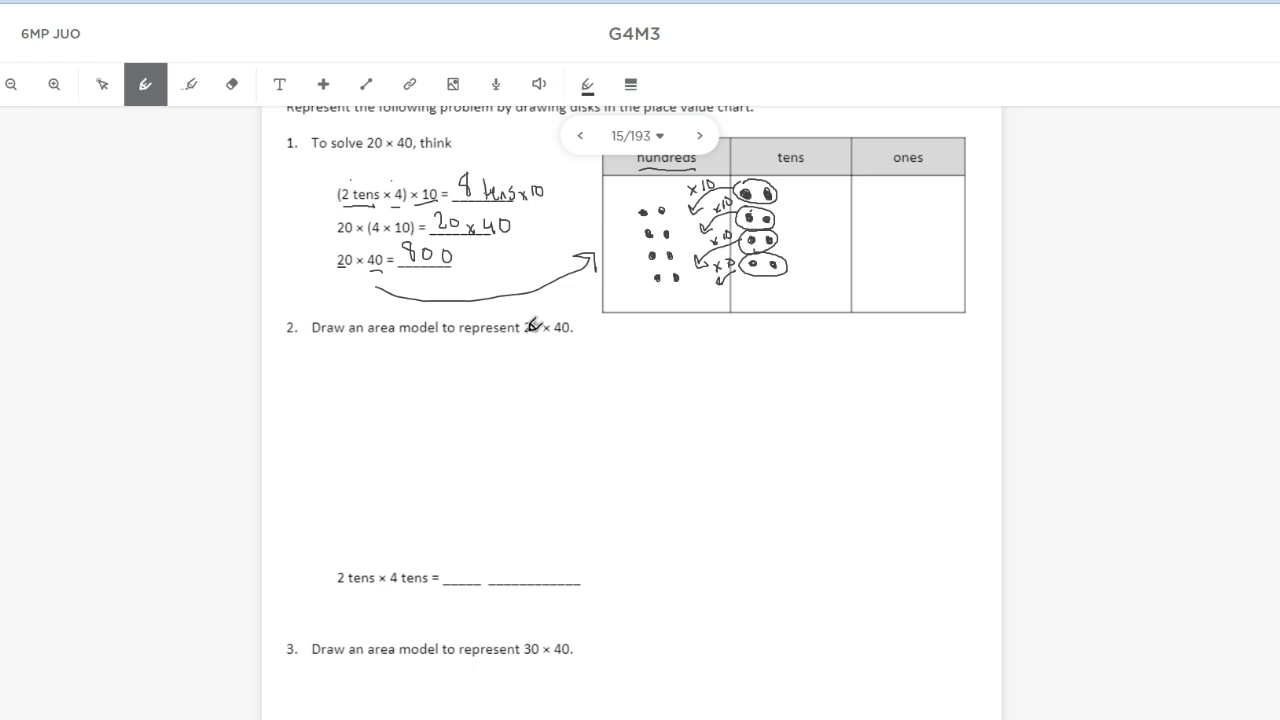
drag(524, 341, 563, 341)
click(565, 313)
click(375, 391)
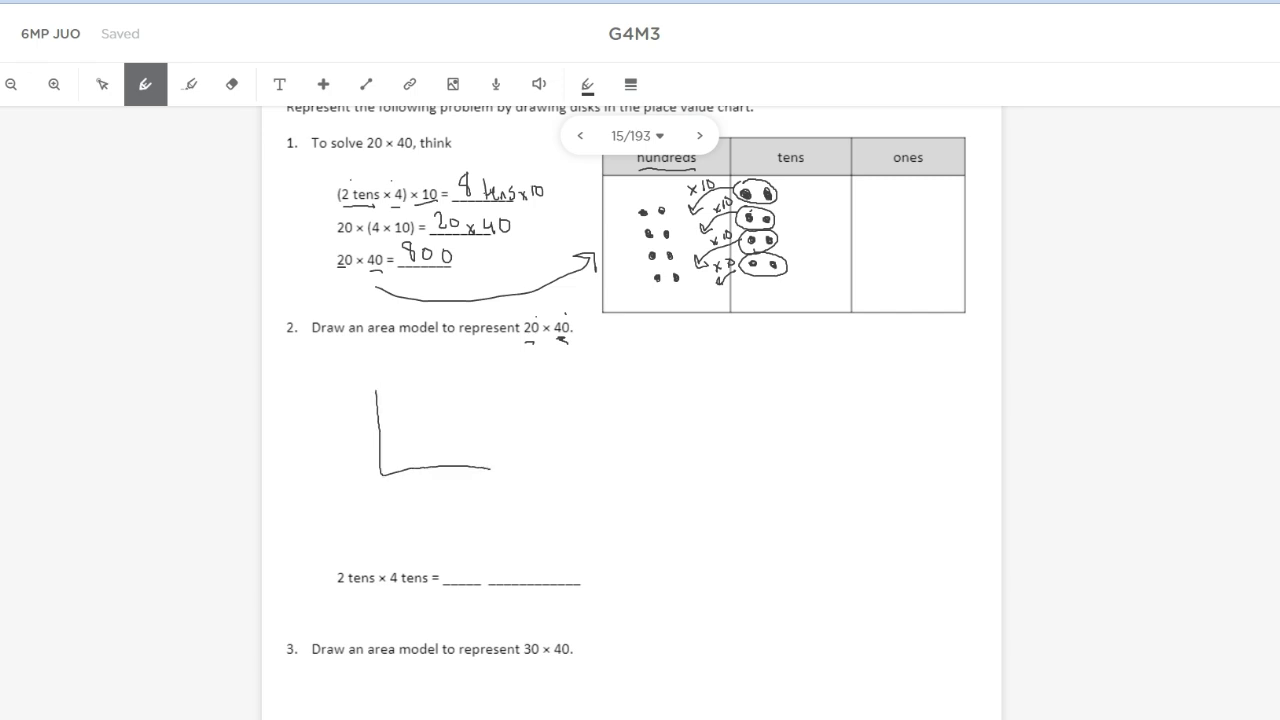
drag(490, 468, 483, 396)
drag(338, 425, 366, 436)
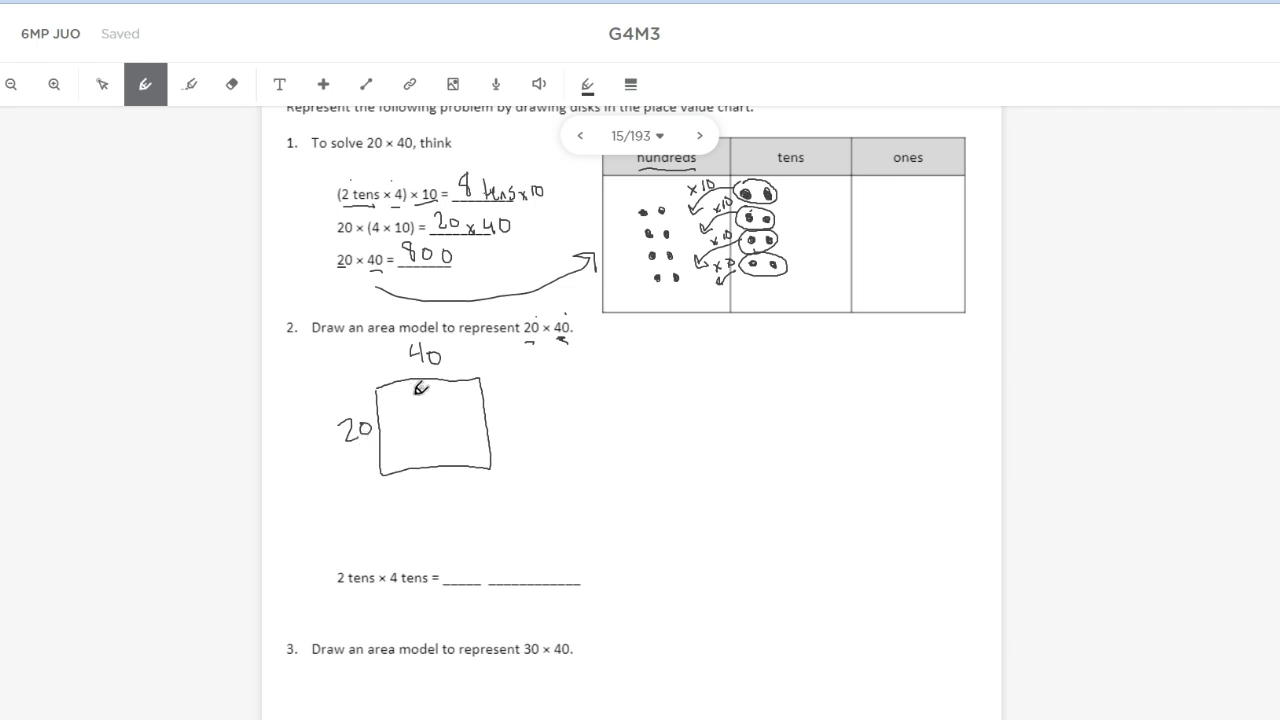
mouse_move(440, 352)
mouse_down()
mouse_move(426, 346)
mouse_move(440, 355)
mouse_up()
- Write 2 tens × 4 tens inside the area model and '8 hundreds' below it
drag(410, 400, 454, 398)
drag(424, 399, 421, 404)
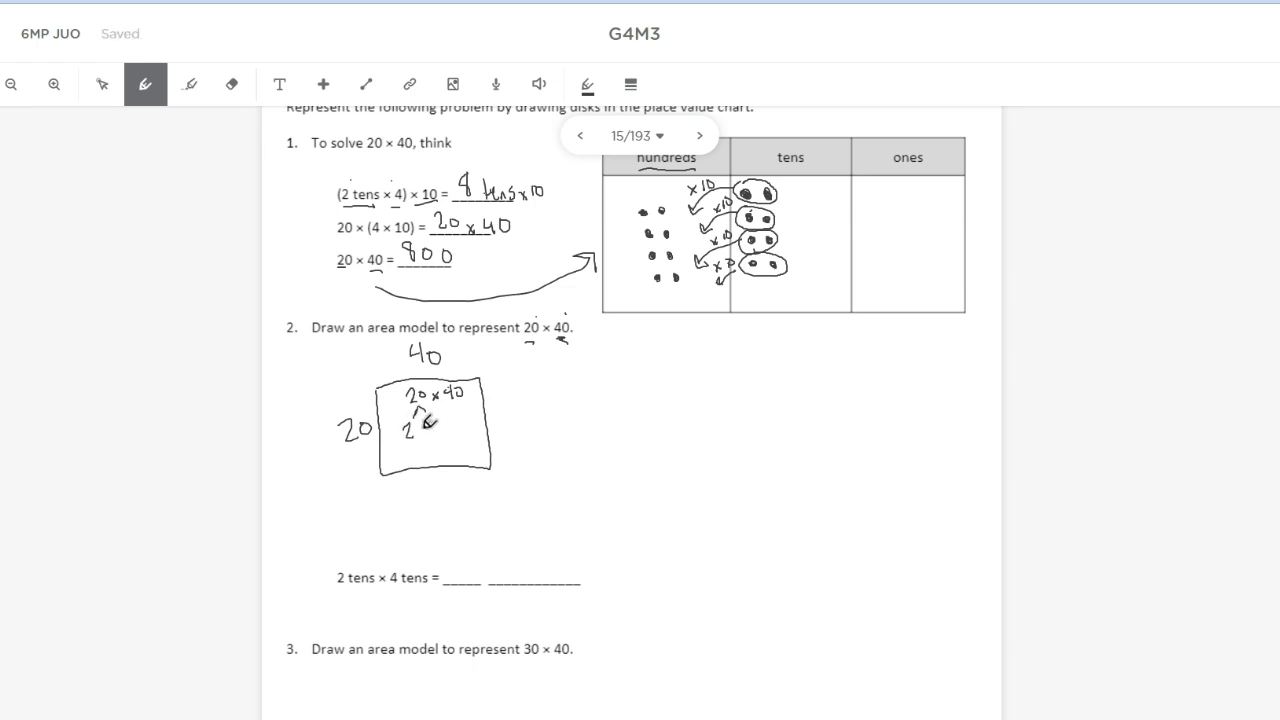
drag(421, 424, 427, 430)
drag(478, 426, 493, 433)
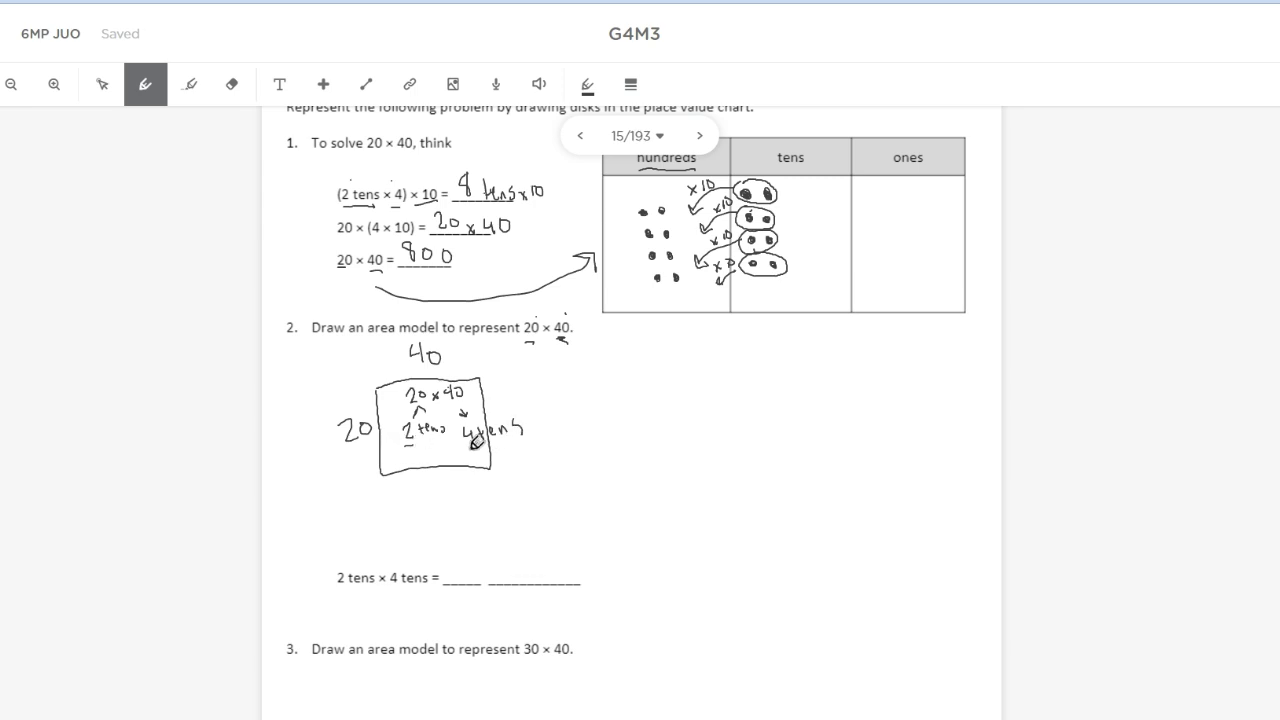
drag(462, 451, 473, 450)
drag(456, 488, 470, 503)
drag(473, 489, 557, 488)
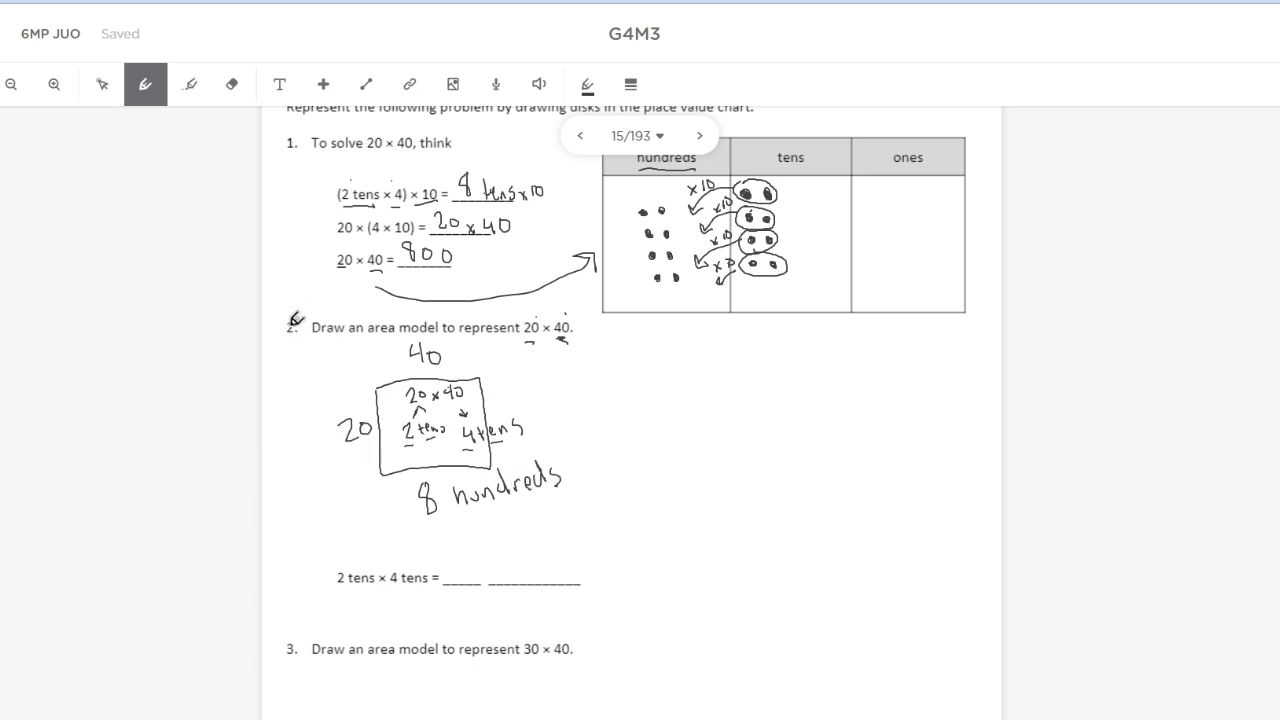
- Circle problem numbers 1 and 2, arrow 8 hundreds to 800, and fill '8 hundreds' in the blanks
drag(292, 308, 298, 312)
drag(521, 354, 558, 353)
drag(287, 127, 291, 127)
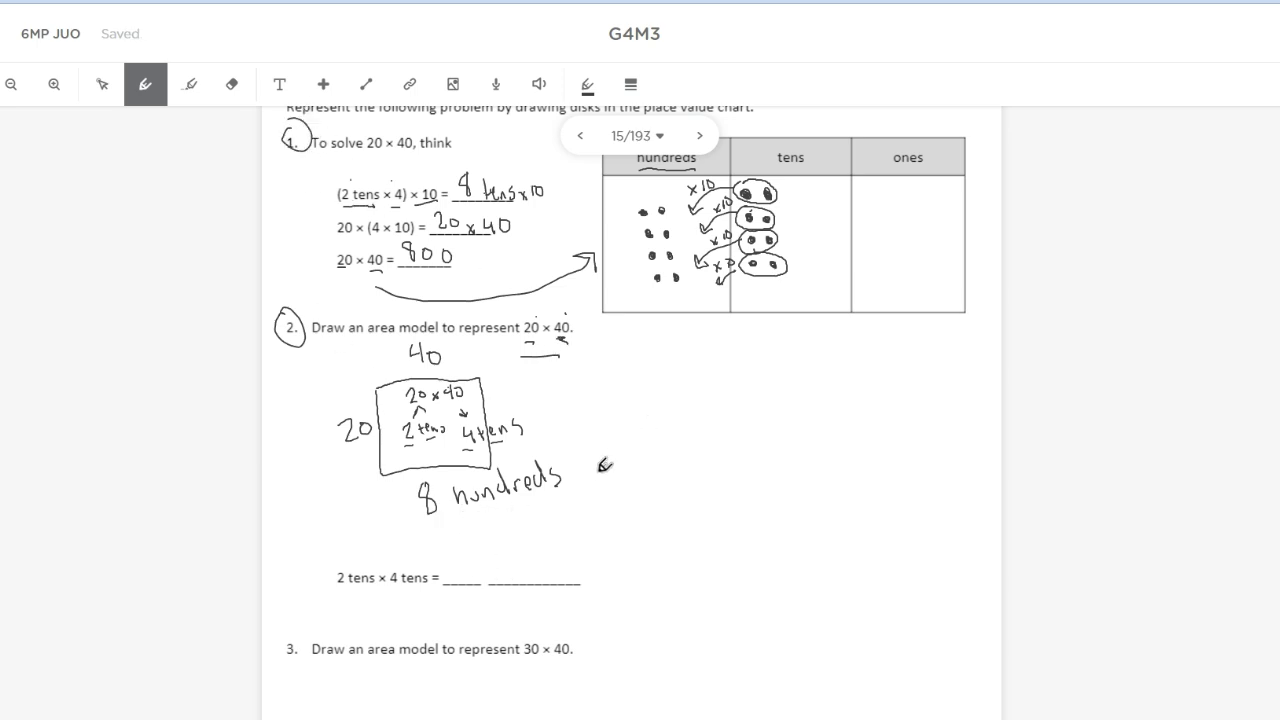
drag(608, 452, 630, 467)
mouse_move(686, 427)
mouse_down()
mouse_move(686, 452)
mouse_move(738, 436)
mouse_up()
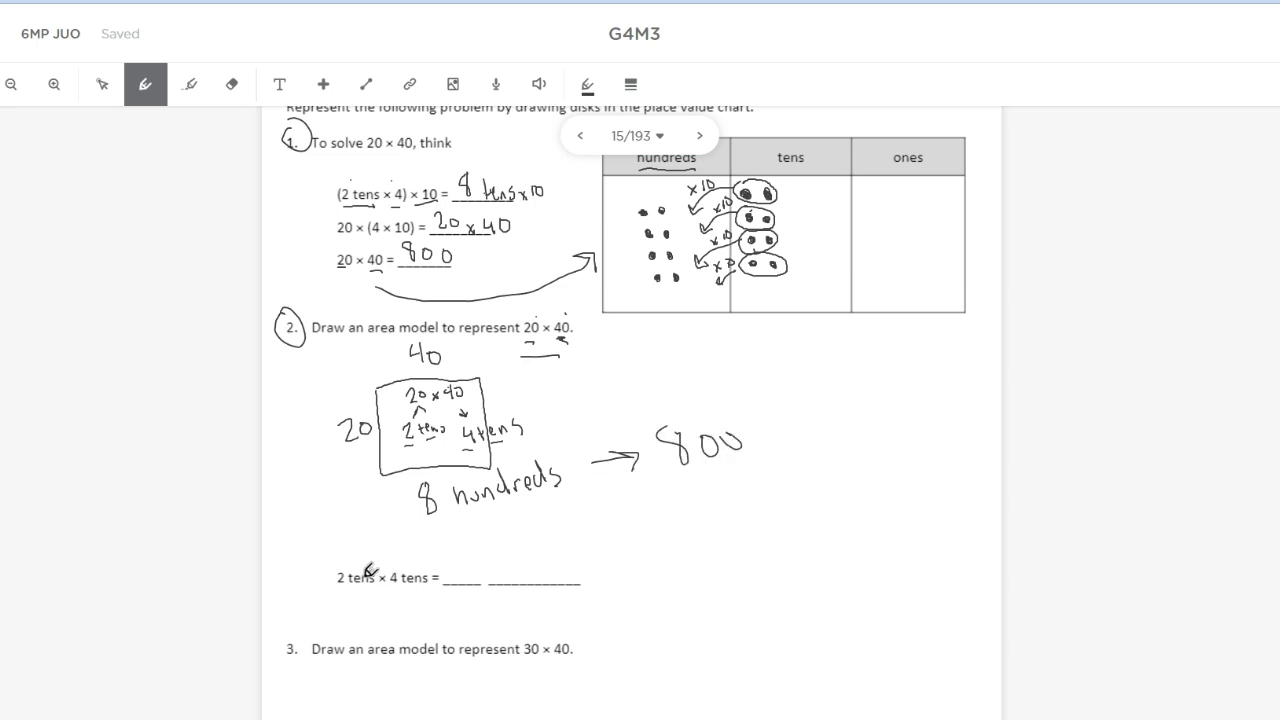
click(455, 544)
mouse_move(460, 574)
mouse_down()
mouse_move(463, 546)
mouse_move(524, 556)
mouse_move(559, 580)
mouse_move(608, 570)
mouse_up()
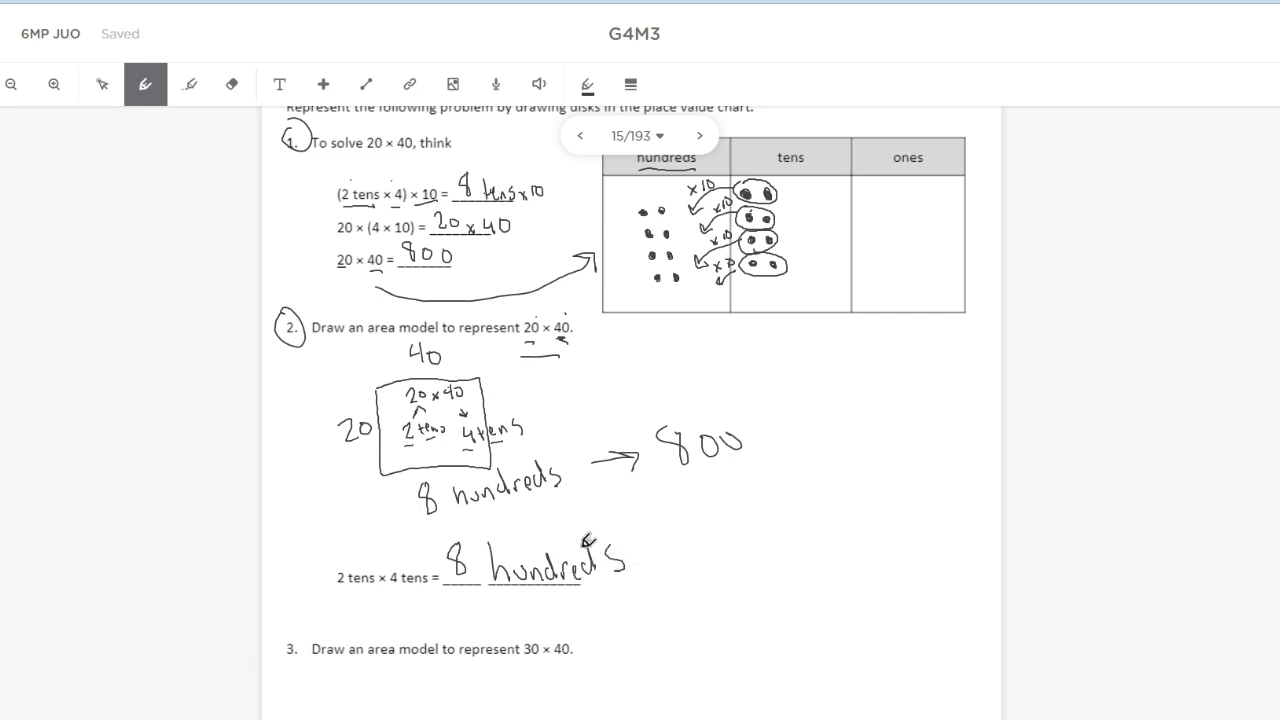
- Label problem 3's rectangle 40 and 30 and write '30 × 40' inside it
scroll(588, 541, down, 3)
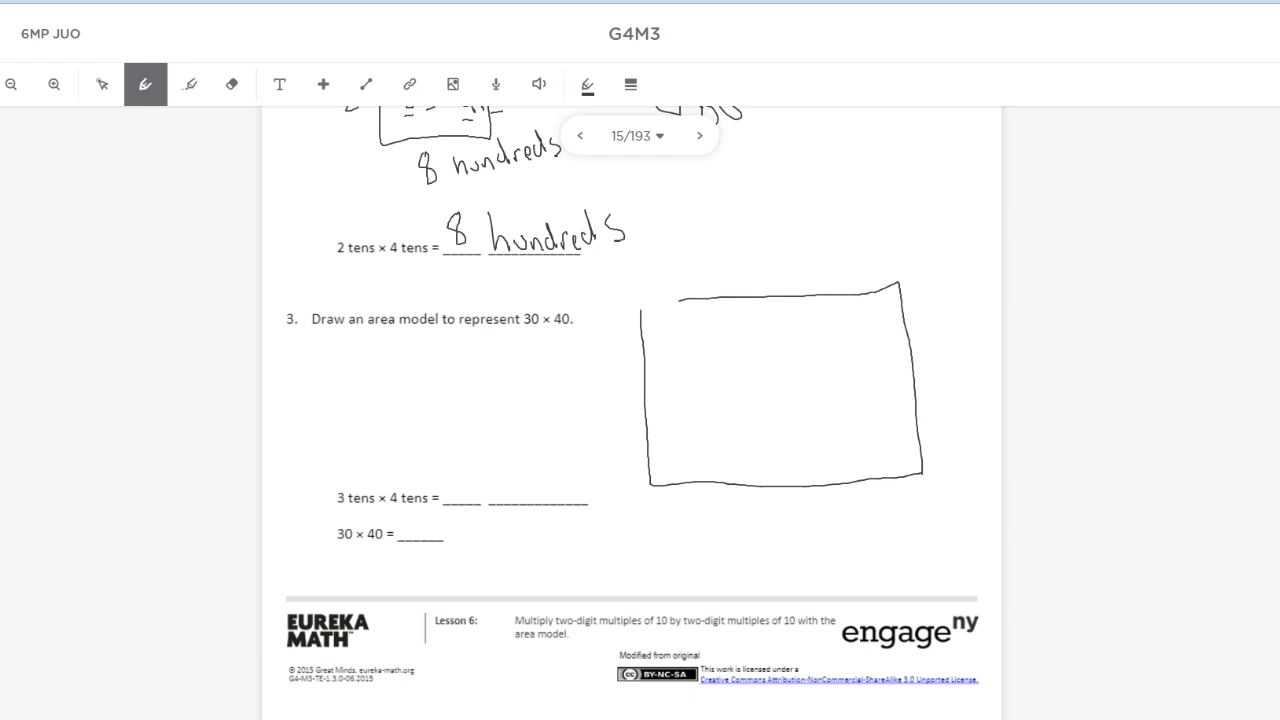
drag(750, 258, 778, 264)
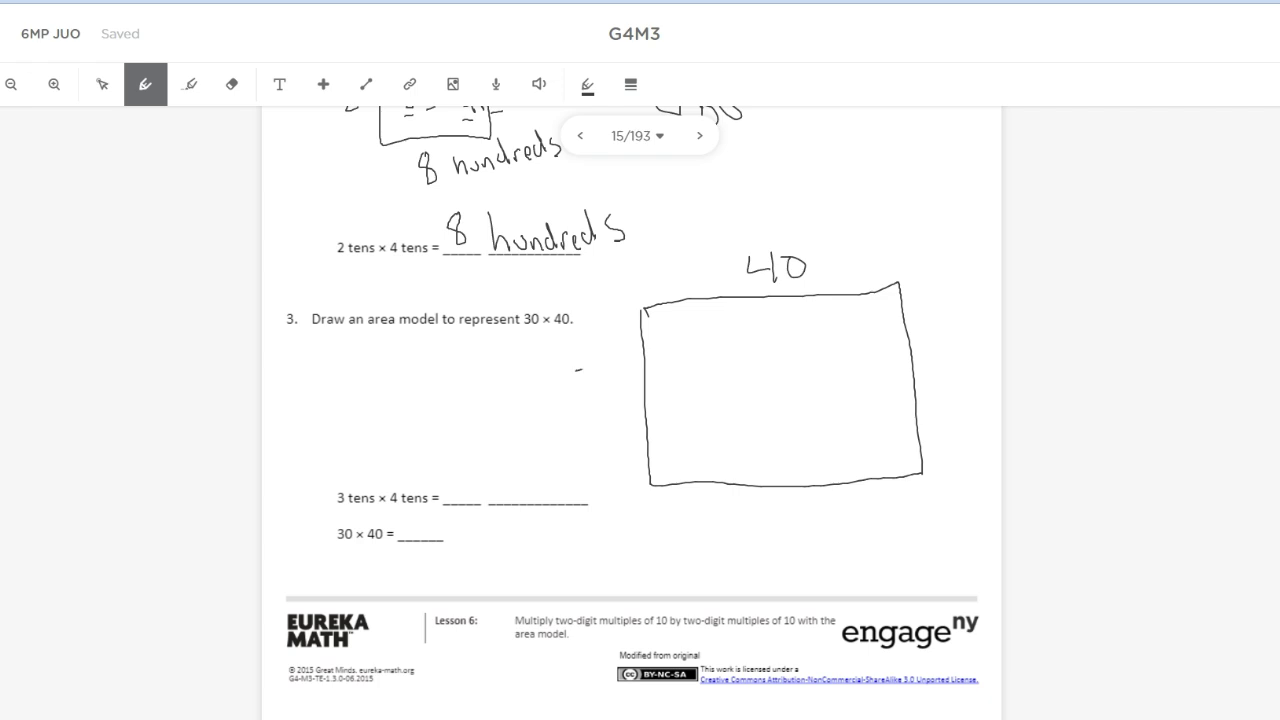
mouse_move(578, 368)
mouse_down()
mouse_move(582, 396)
mouse_move(610, 374)
mouse_up()
drag(740, 325, 776, 338)
mouse_move(776, 319)
mouse_down()
mouse_move(763, 339)
mouse_move(796, 318)
mouse_move(814, 330)
mouse_up()
drag(806, 310, 806, 324)
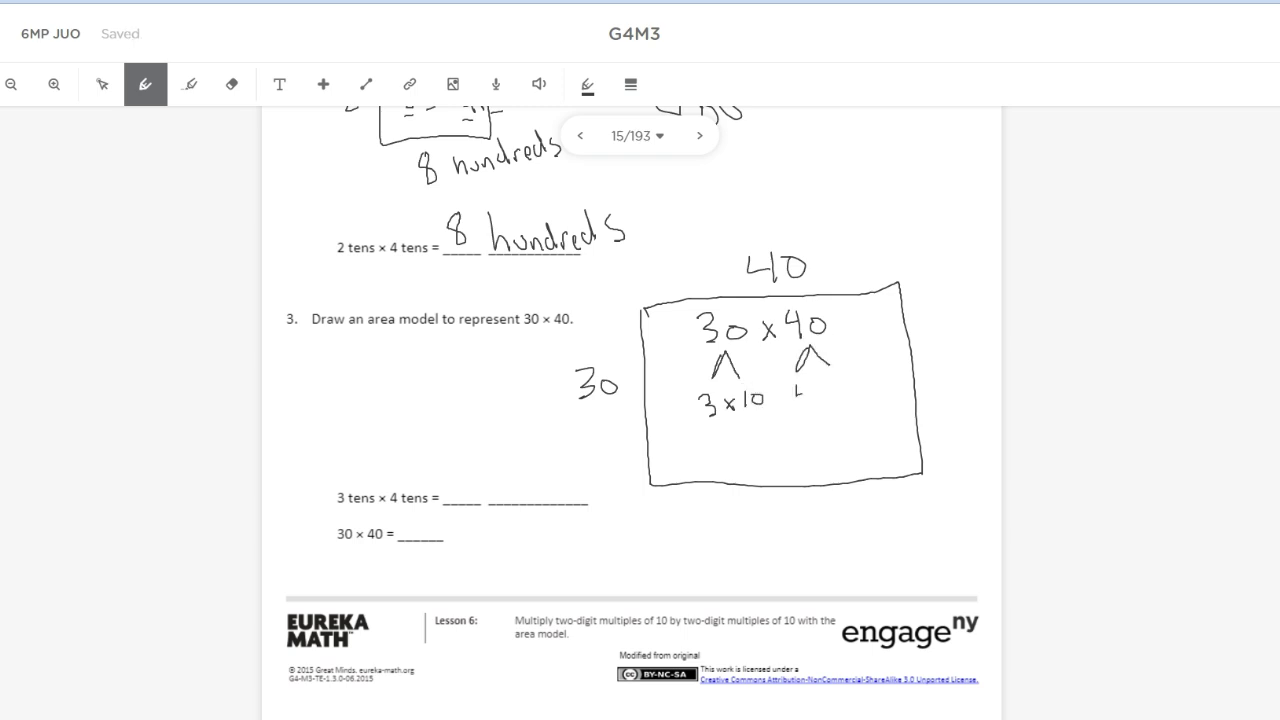
- Break 40 into 4 × 10 and write 12 × 100 = 1200 below the rectangle
mouse_move(806, 382)
mouse_down()
mouse_move(807, 404)
mouse_move(841, 386)
mouse_move(776, 406)
mouse_up()
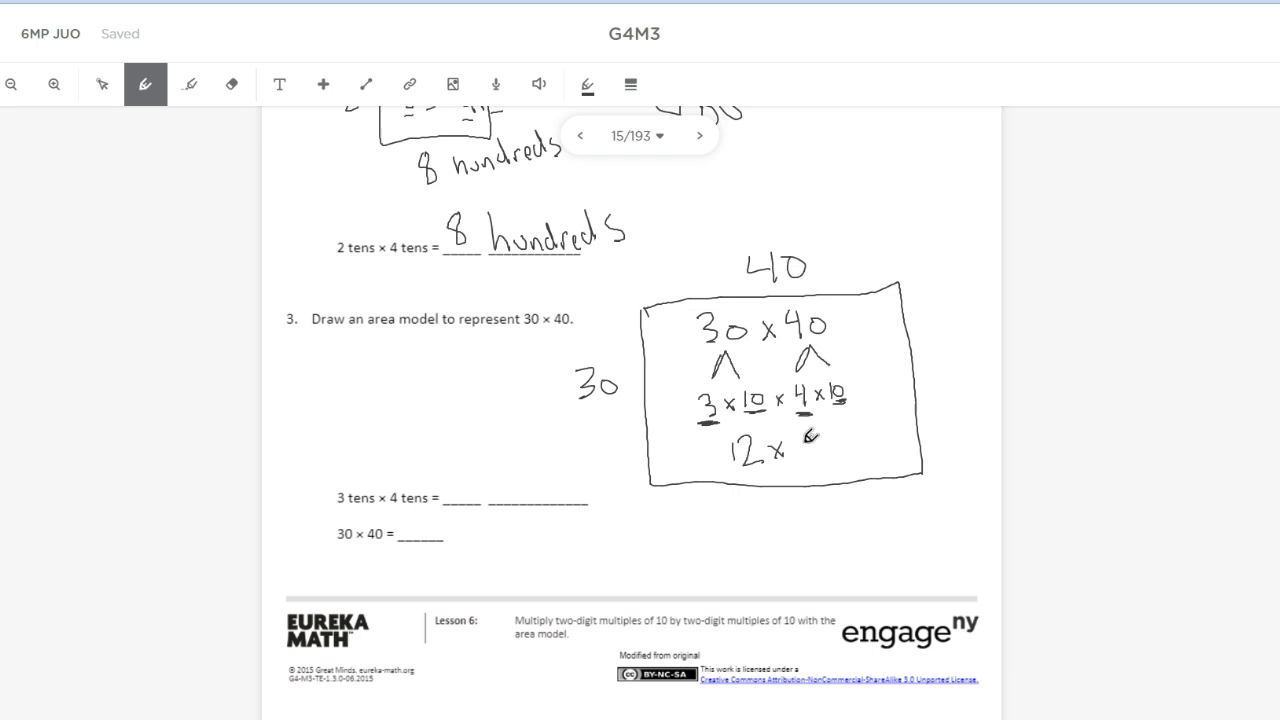
mouse_move(804, 436)
mouse_down()
mouse_move(803, 462)
mouse_move(840, 437)
mouse_up()
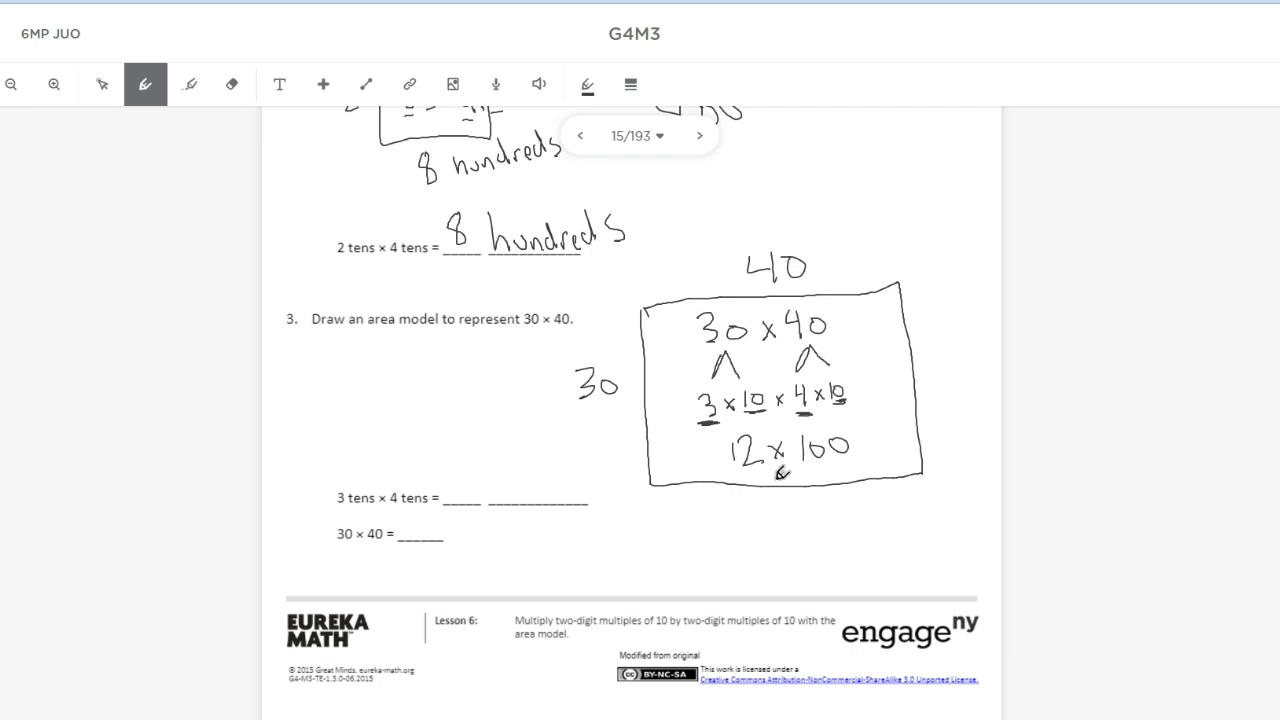
drag(770, 474, 818, 470)
mouse_move(777, 521)
mouse_down()
mouse_move(778, 553)
mouse_move(814, 552)
mouse_up()
mouse_move(830, 512)
mouse_down()
mouse_move(818, 525)
mouse_move(832, 512)
mouse_move(845, 540)
mouse_move(850, 518)
mouse_up()
click(781, 563)
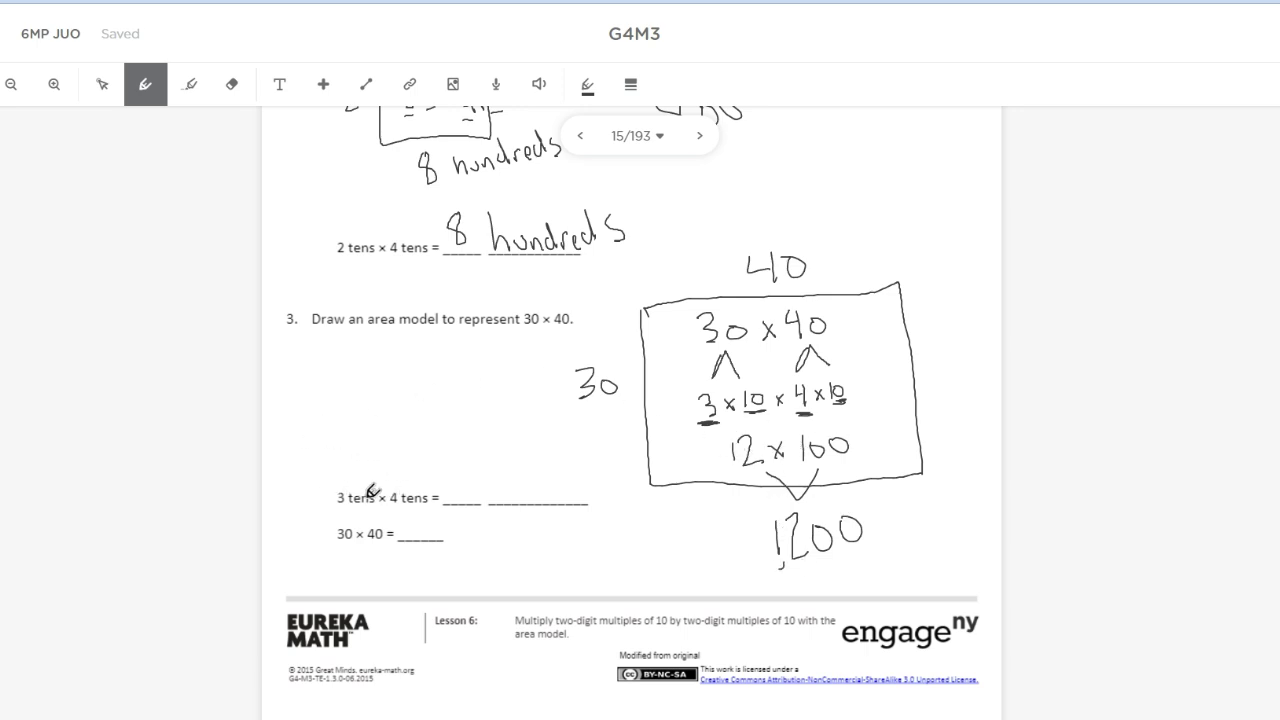
- Fill problem 3's blanks with '12 hundreds' and '1,200'
mouse_move(449, 463)
mouse_down()
mouse_move(449, 483)
mouse_move(494, 467)
mouse_up()
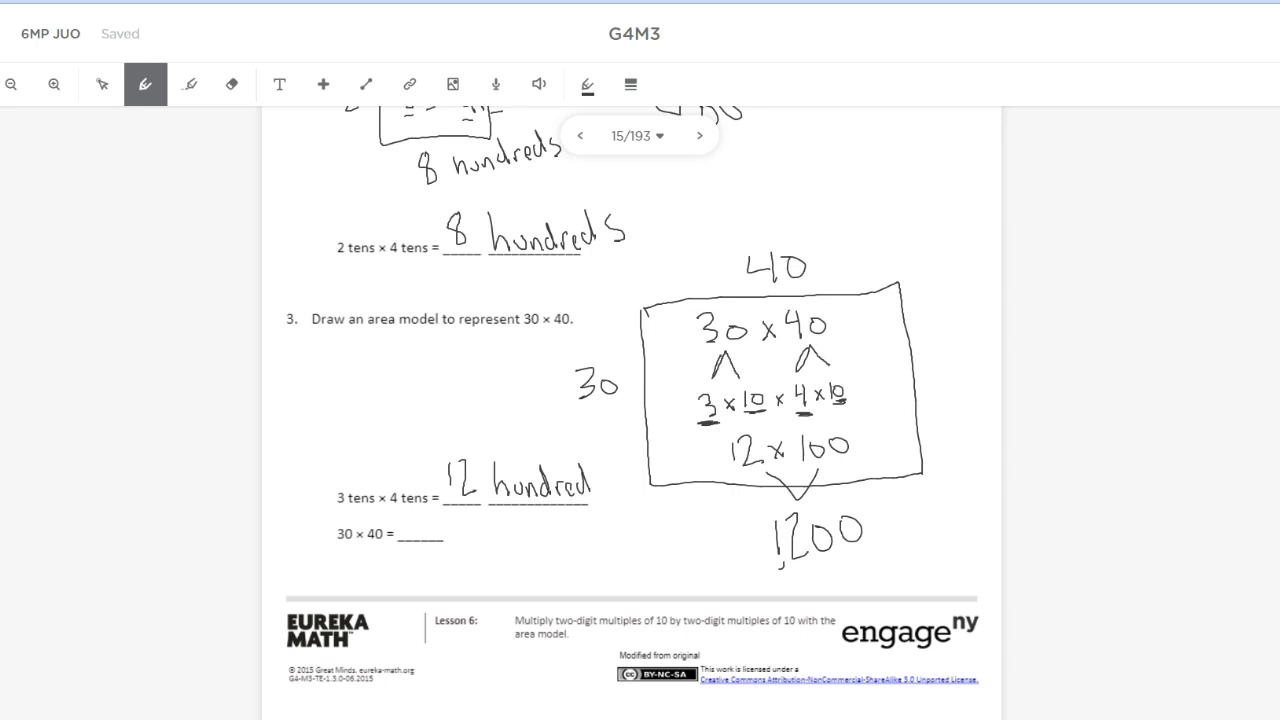
drag(604, 471, 596, 492)
drag(826, 462, 797, 462)
drag(405, 548, 407, 578)
drag(418, 576, 468, 561)
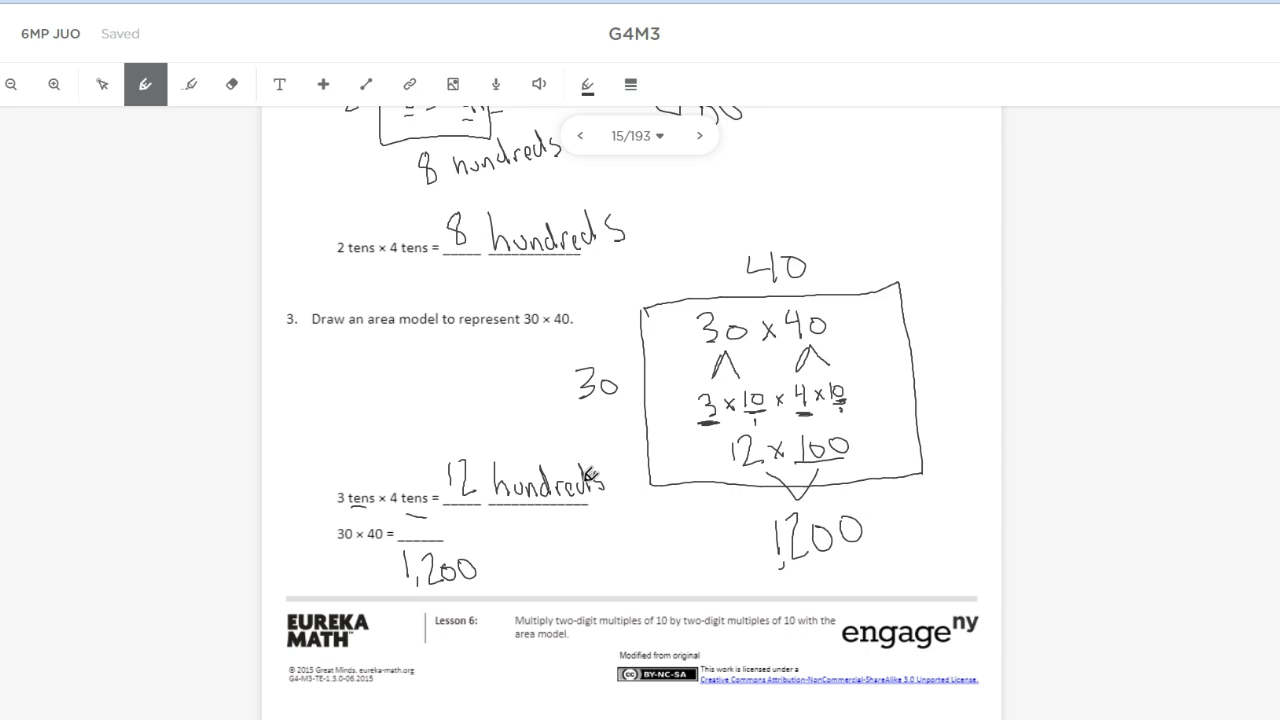
- Draw problem 4's area model on the next page and label its sides 50 and 20
click(700, 135)
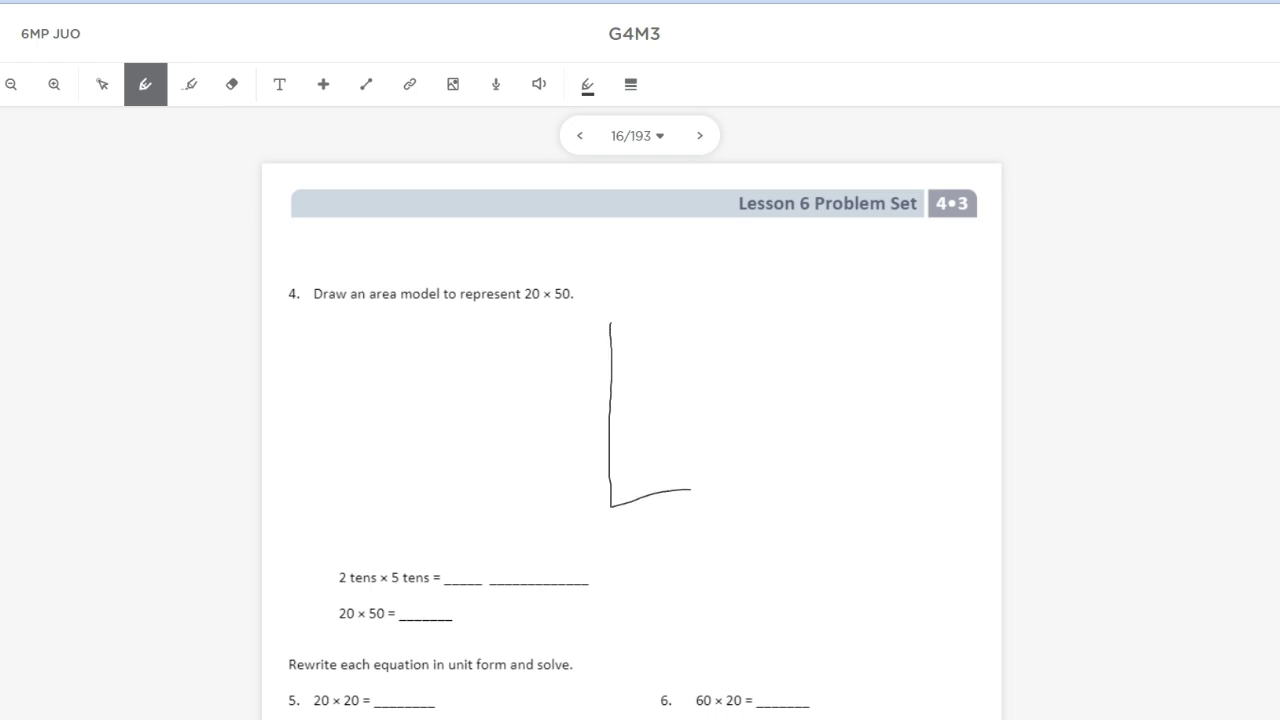
mouse_move(690, 489)
mouse_down()
mouse_move(849, 491)
mouse_move(913, 326)
mouse_up()
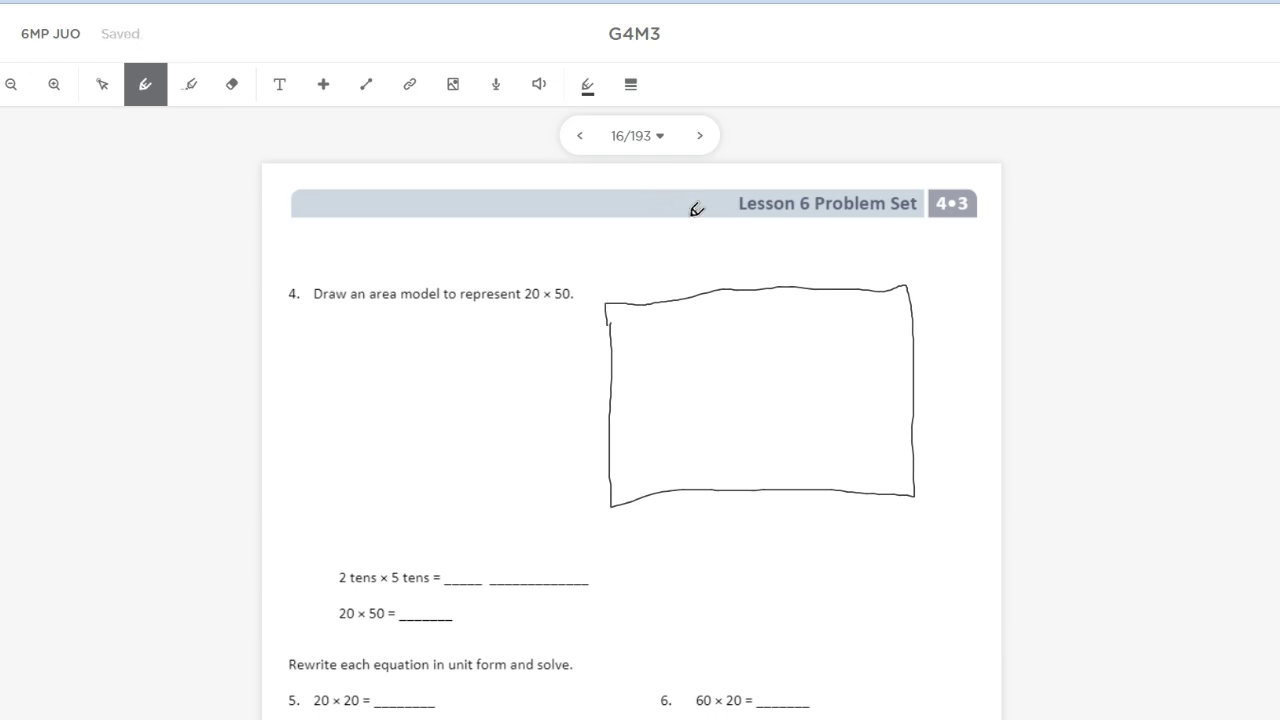
drag(729, 259, 728, 274)
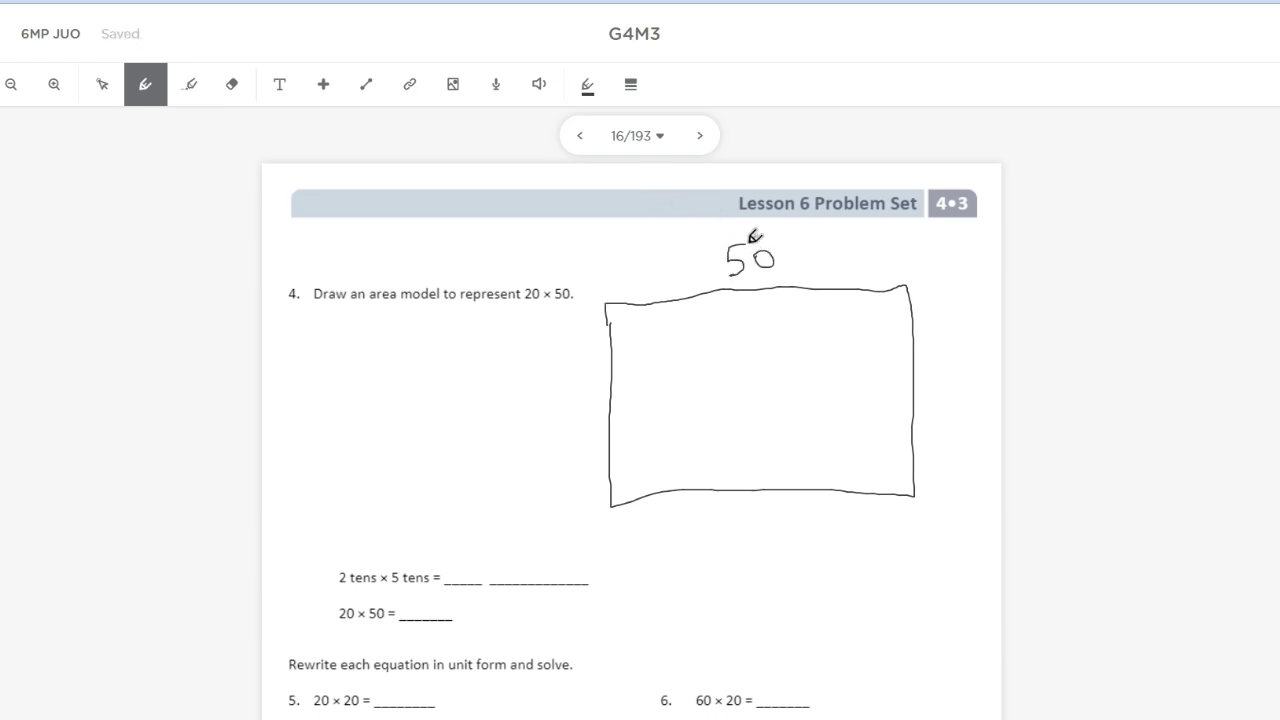
drag(558, 384, 575, 405)
mouse_move(585, 387)
mouse_down()
mouse_move(575, 398)
mouse_move(588, 386)
mouse_move(573, 385)
mouse_up()
- Inside the box, rewrite 20 × 50 as 2 tens × 5 tens, then as 10 × 100
drag(716, 325, 729, 326)
drag(740, 310, 772, 324)
mouse_move(772, 312)
mouse_down()
mouse_move(762, 324)
mouse_move(787, 304)
mouse_up()
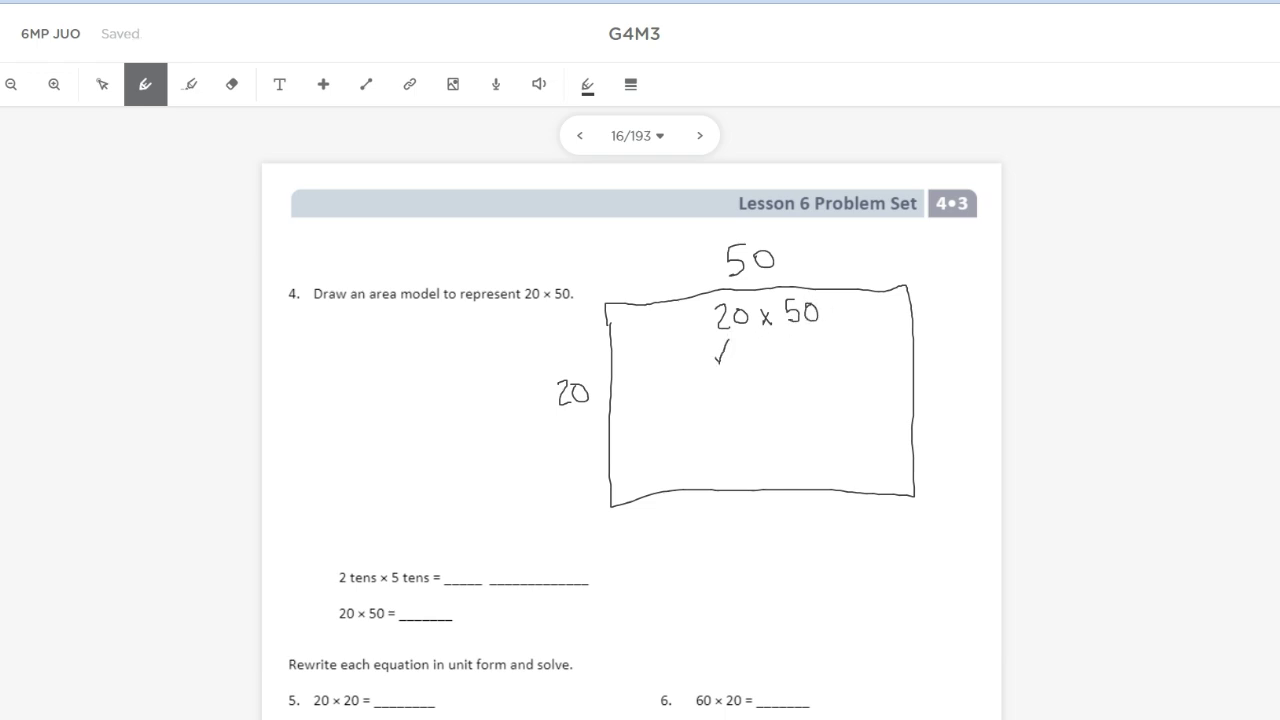
mouse_move(716, 364)
mouse_down()
mouse_move(727, 363)
mouse_move(721, 400)
mouse_up()
drag(716, 391, 734, 398)
drag(780, 386, 768, 400)
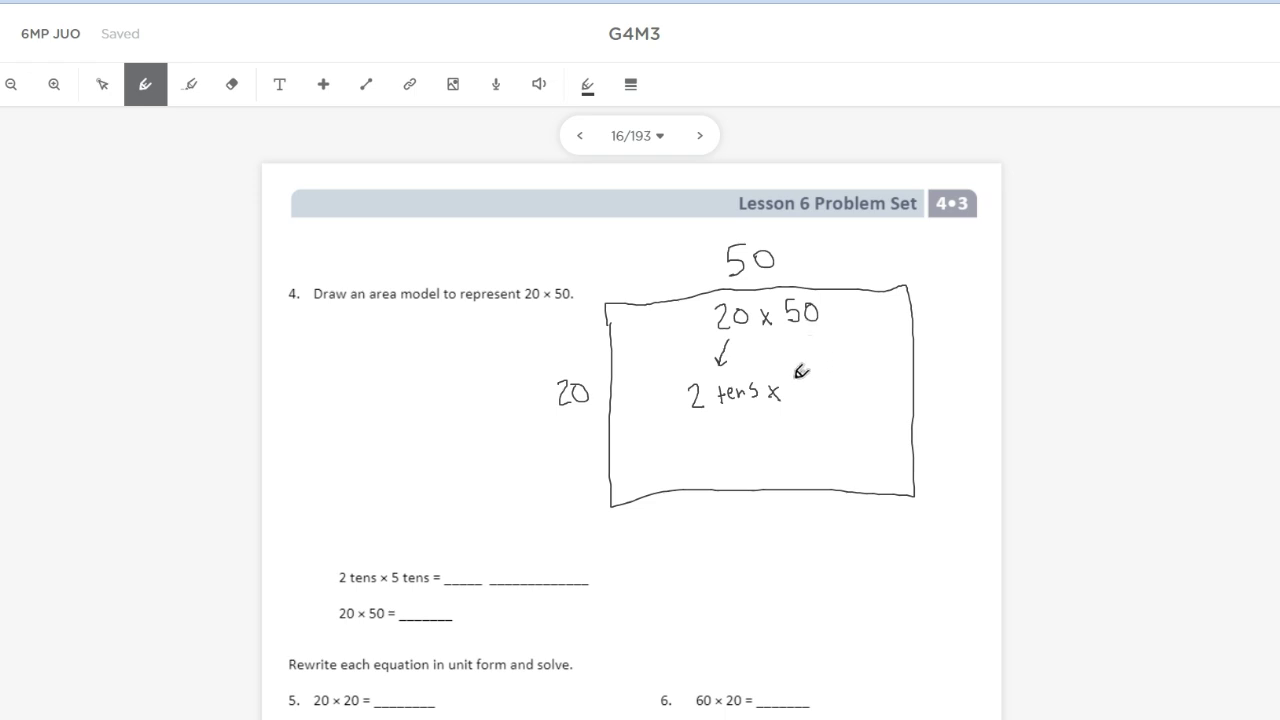
key(ctrl+z)
key(ctrl+z)
drag(765, 398, 770, 383)
drag(818, 375, 843, 383)
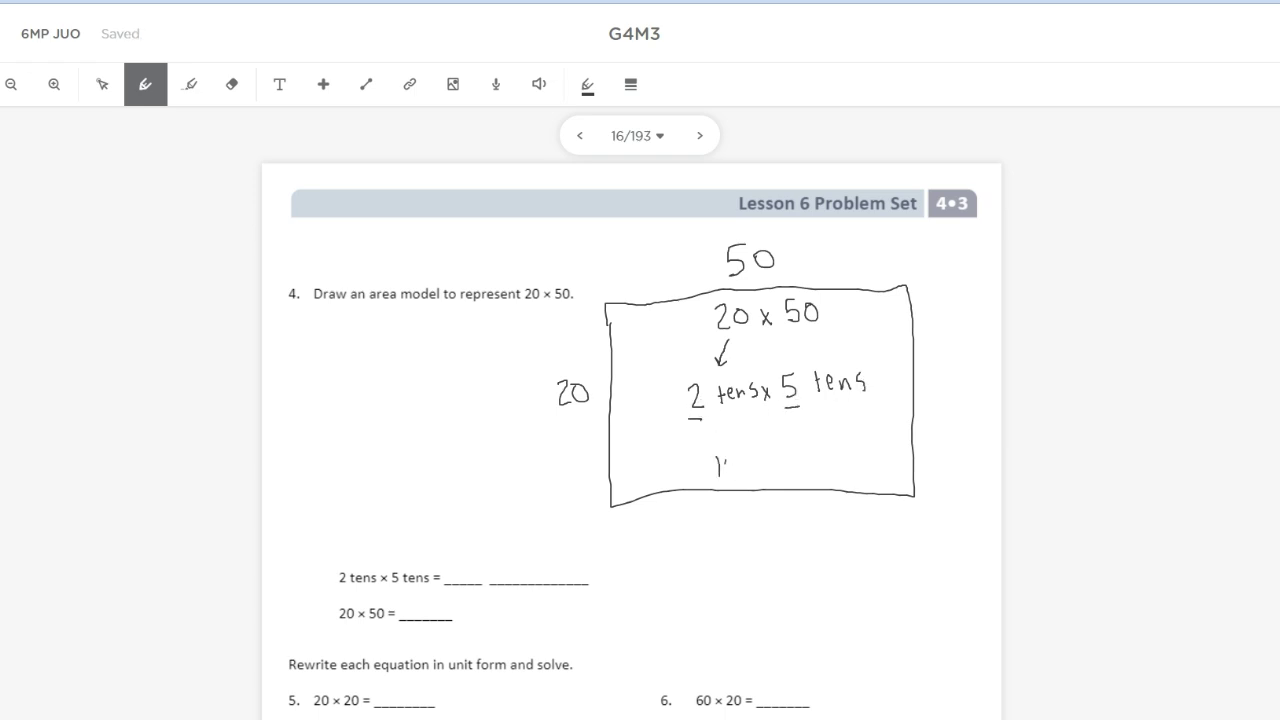
drag(719, 411, 742, 409)
drag(834, 403, 847, 400)
mouse_move(781, 449)
mouse_down()
mouse_move(780, 474)
mouse_move(792, 451)
mouse_move(803, 468)
mouse_move(809, 449)
mouse_up()
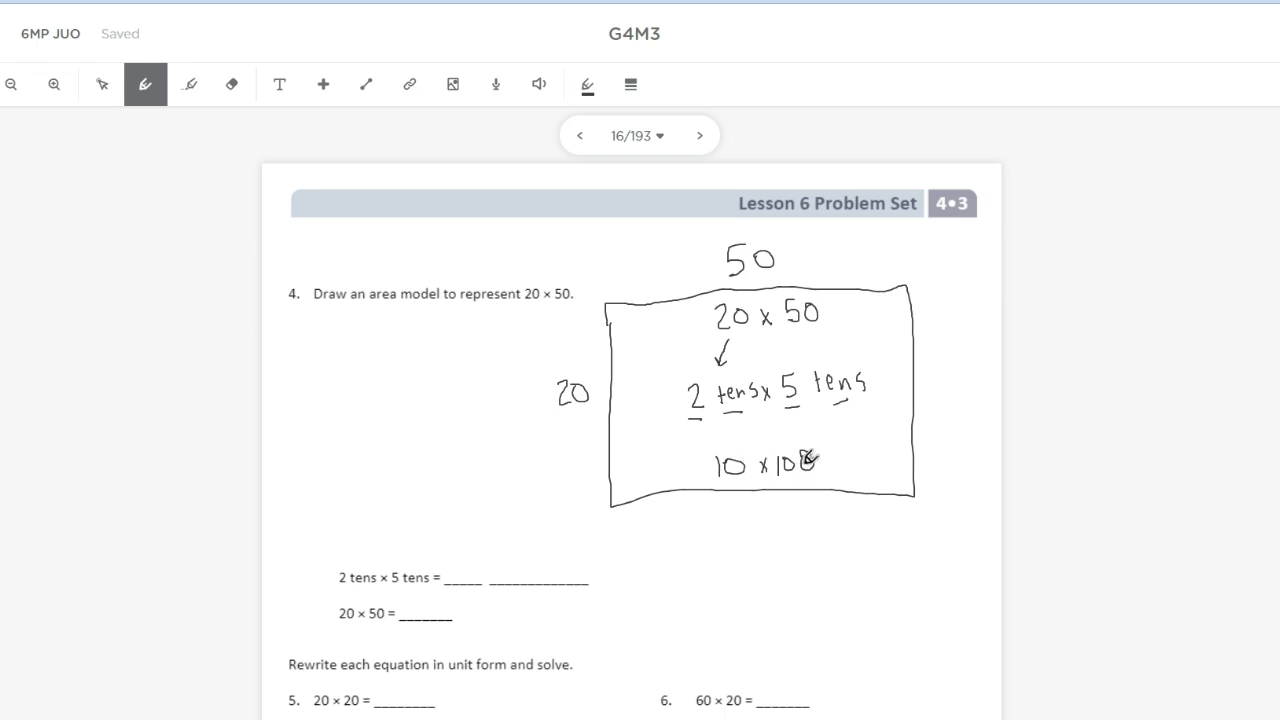
- Write '10 hundreds' below the box and fill the blanks with 10 hundreds and 1,000
drag(735, 519, 737, 532)
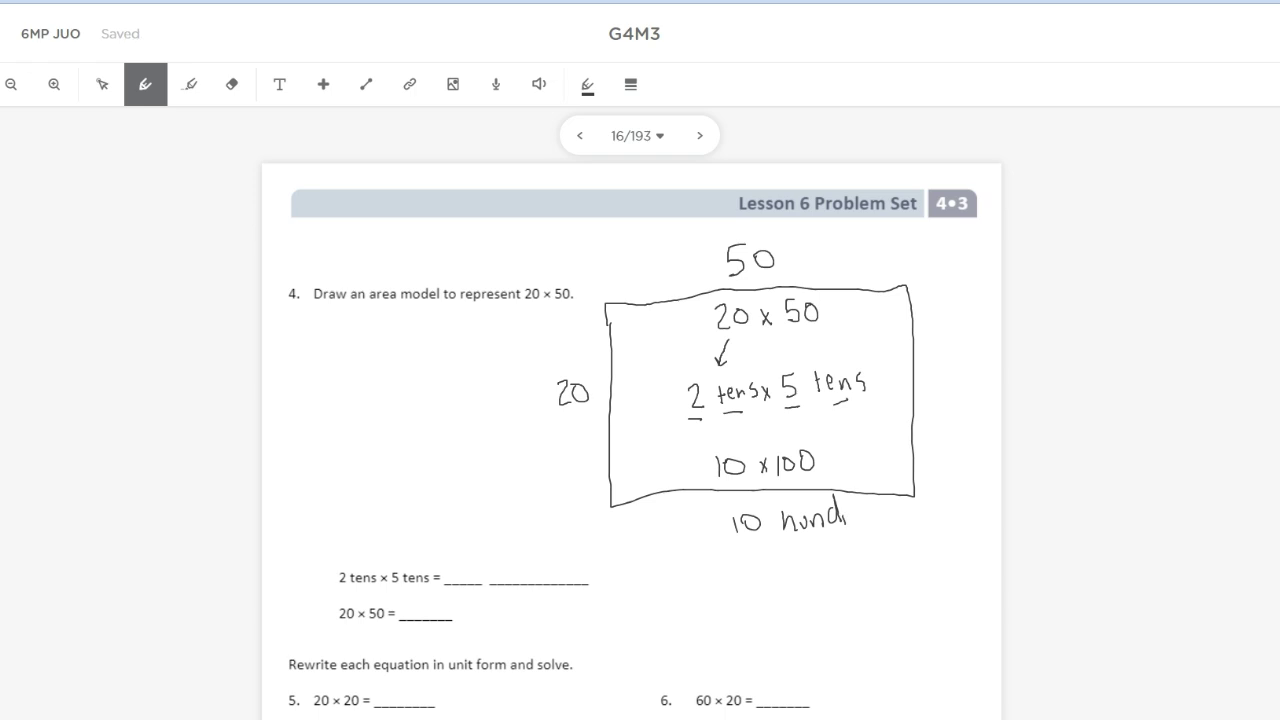
drag(877, 517, 898, 517)
mouse_move(450, 553)
mouse_down()
mouse_move(453, 568)
mouse_move(471, 557)
mouse_up()
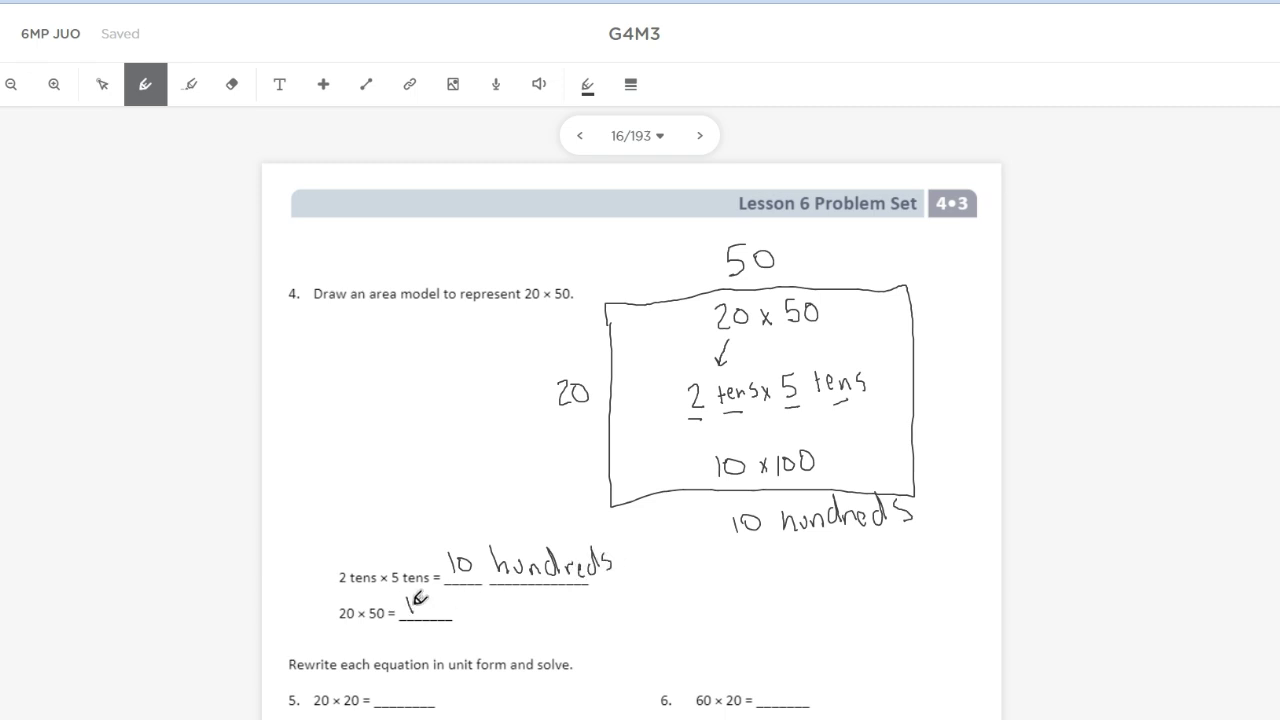
drag(424, 604, 472, 598)
- Mark the 2 tens factors in problem 5, showing 20 × 20 = 400 as 4 hundreds
scroll(466, 600, down, 4)
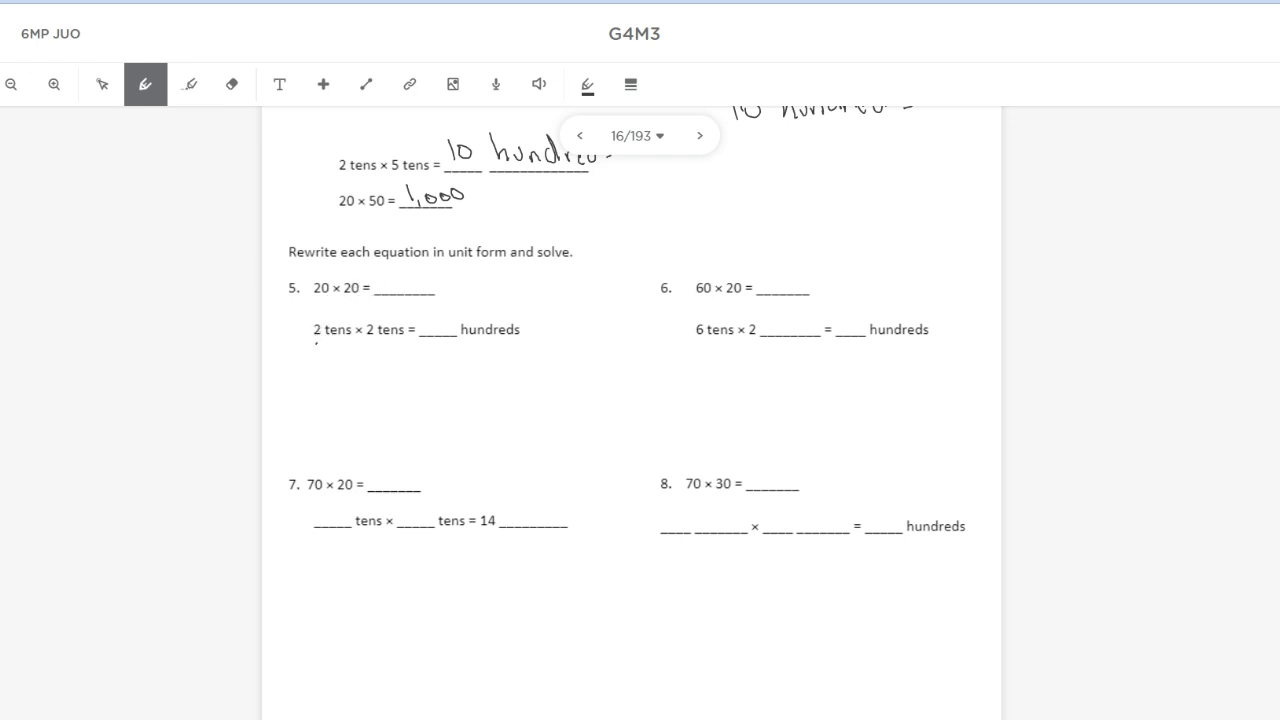
drag(316, 343, 346, 343)
click(309, 324)
drag(365, 323, 366, 320)
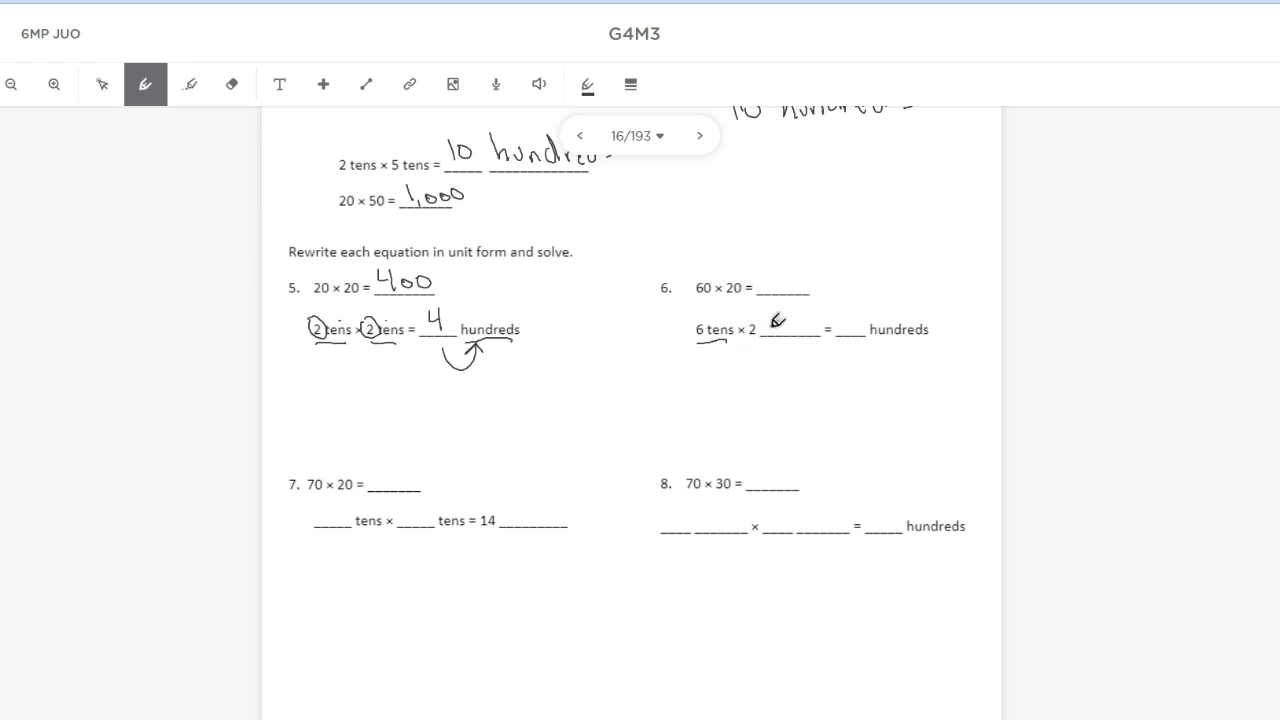
- Complete problem 6 with tens, 12 hundreds and the answer 1,200
mouse_move(769, 316)
mouse_down()
mouse_move(771, 329)
mouse_move(794, 321)
mouse_up()
drag(772, 341, 781, 340)
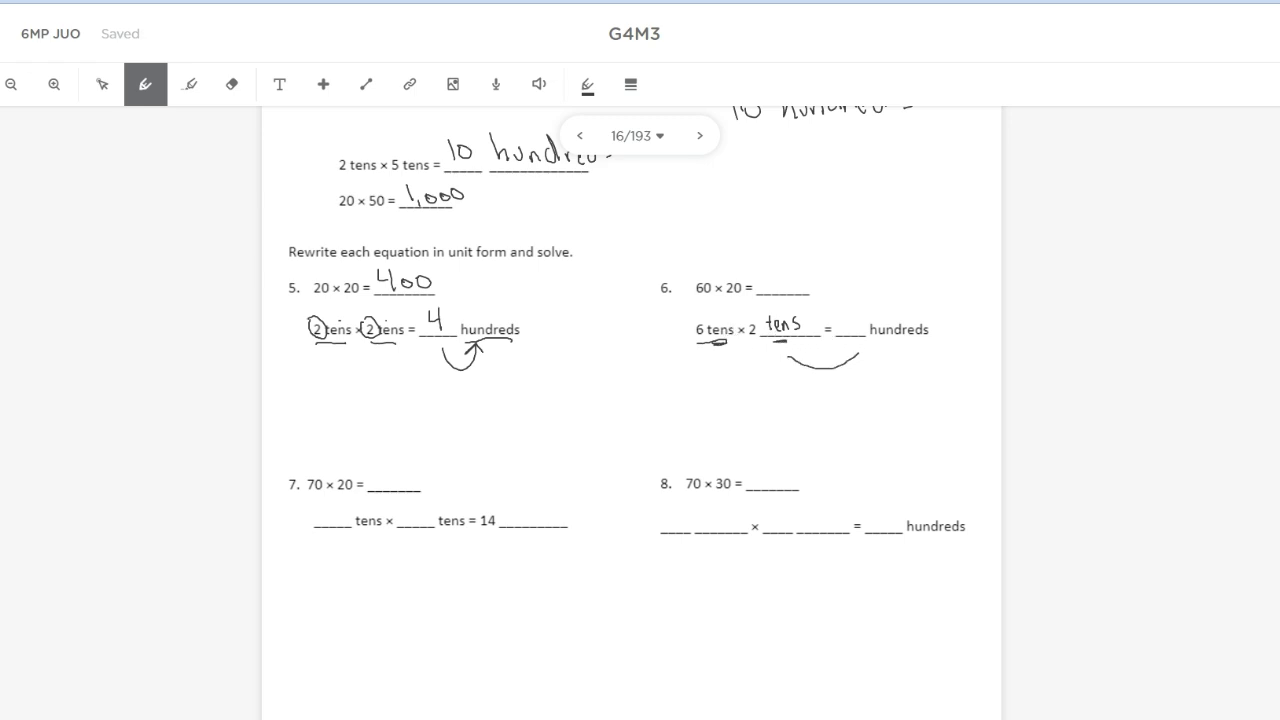
drag(866, 344, 862, 348)
drag(838, 308, 852, 331)
drag(816, 272, 830, 275)
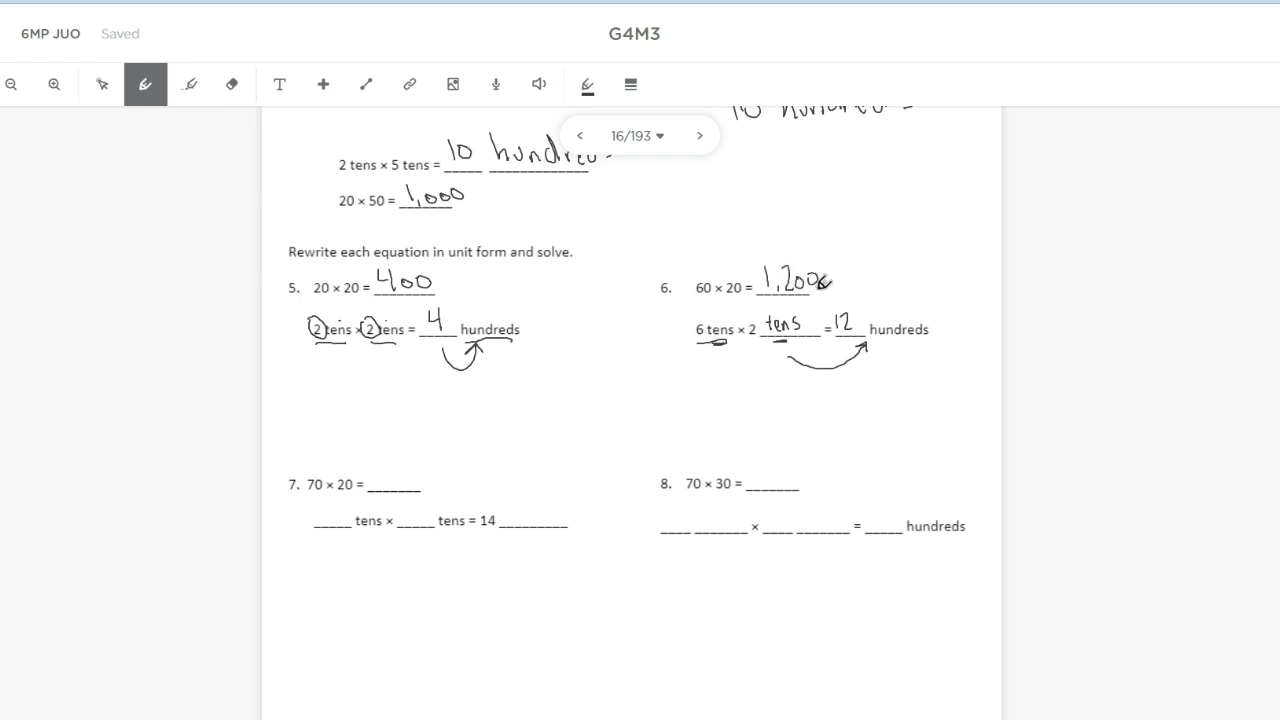
- Fill problem 7's blanks with 7, 2 and hundreds, giving 14 hundreds = 1,400
scroll(490, 339, down, 1)
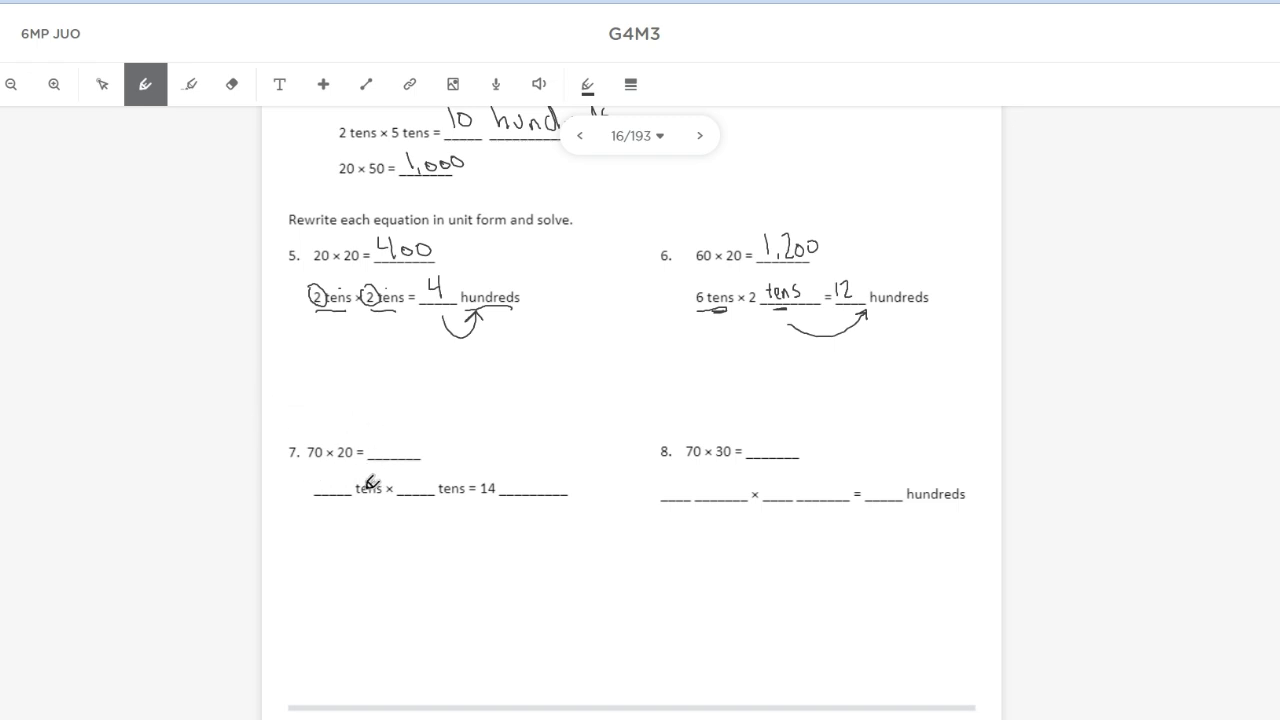
drag(360, 504, 458, 503)
drag(323, 476, 327, 477)
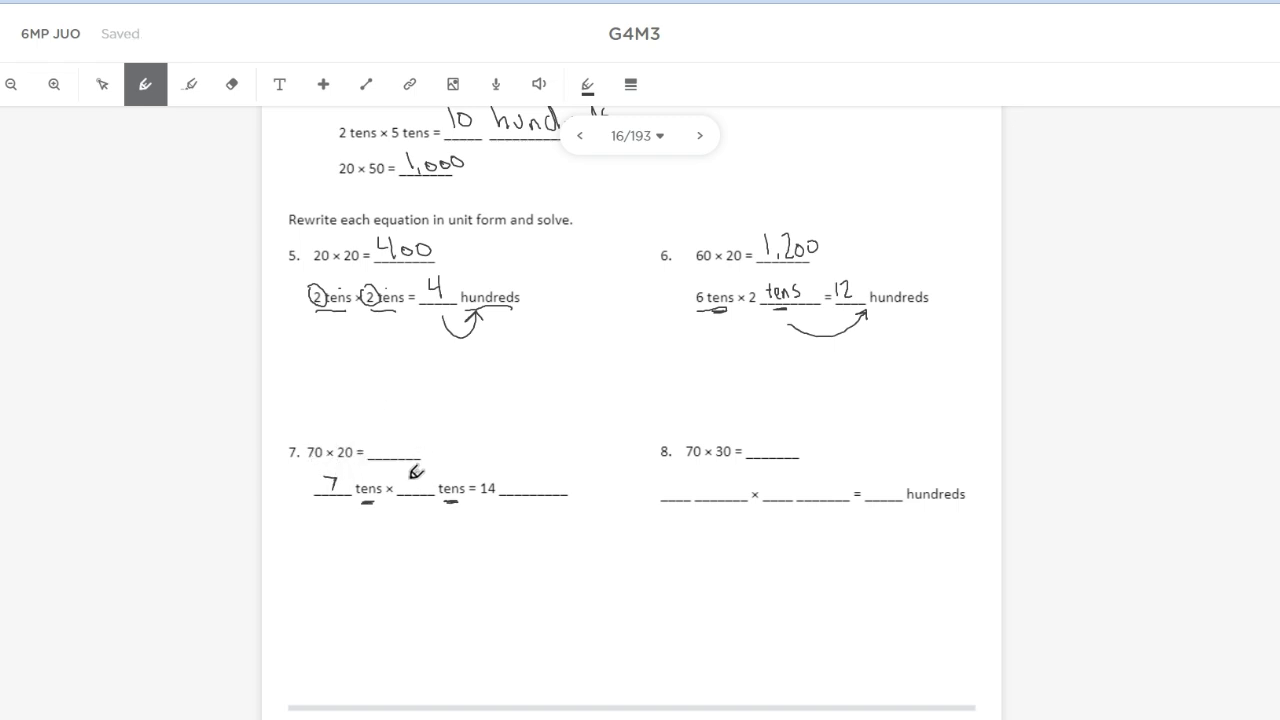
drag(409, 488, 422, 487)
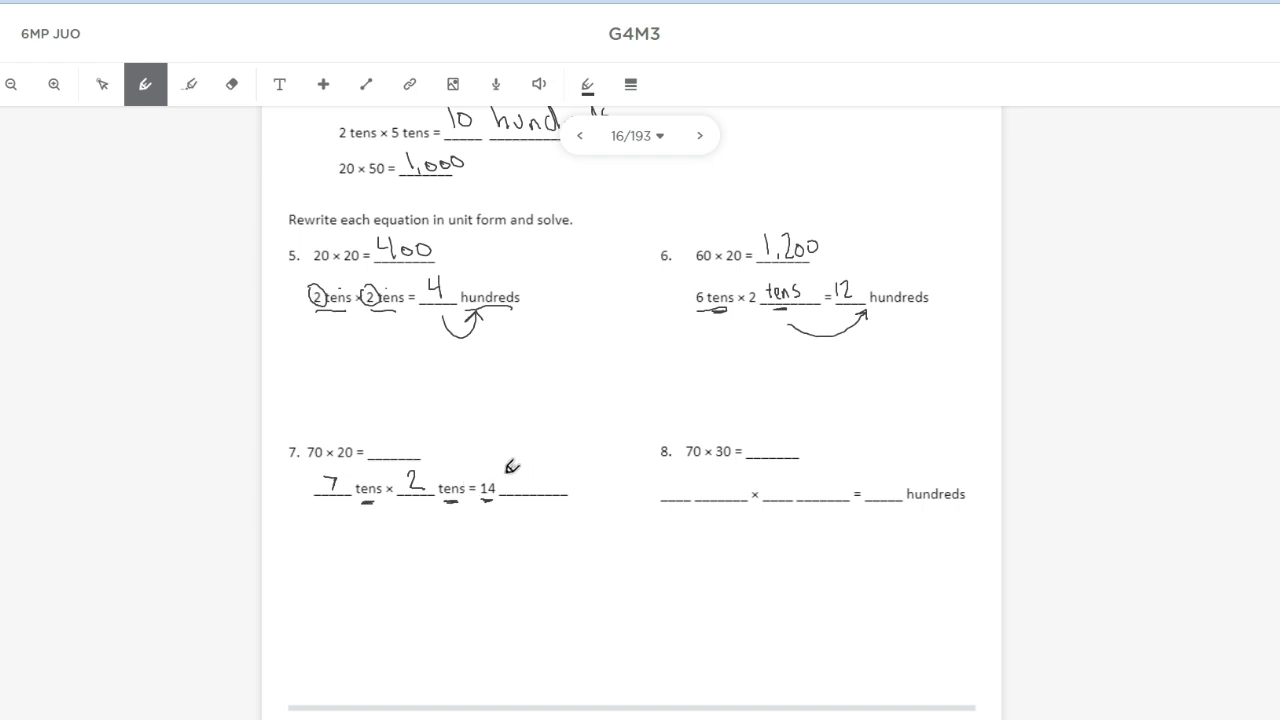
mouse_move(517, 480)
mouse_down()
mouse_move(532, 490)
mouse_move(548, 462)
mouse_move(555, 486)
mouse_up()
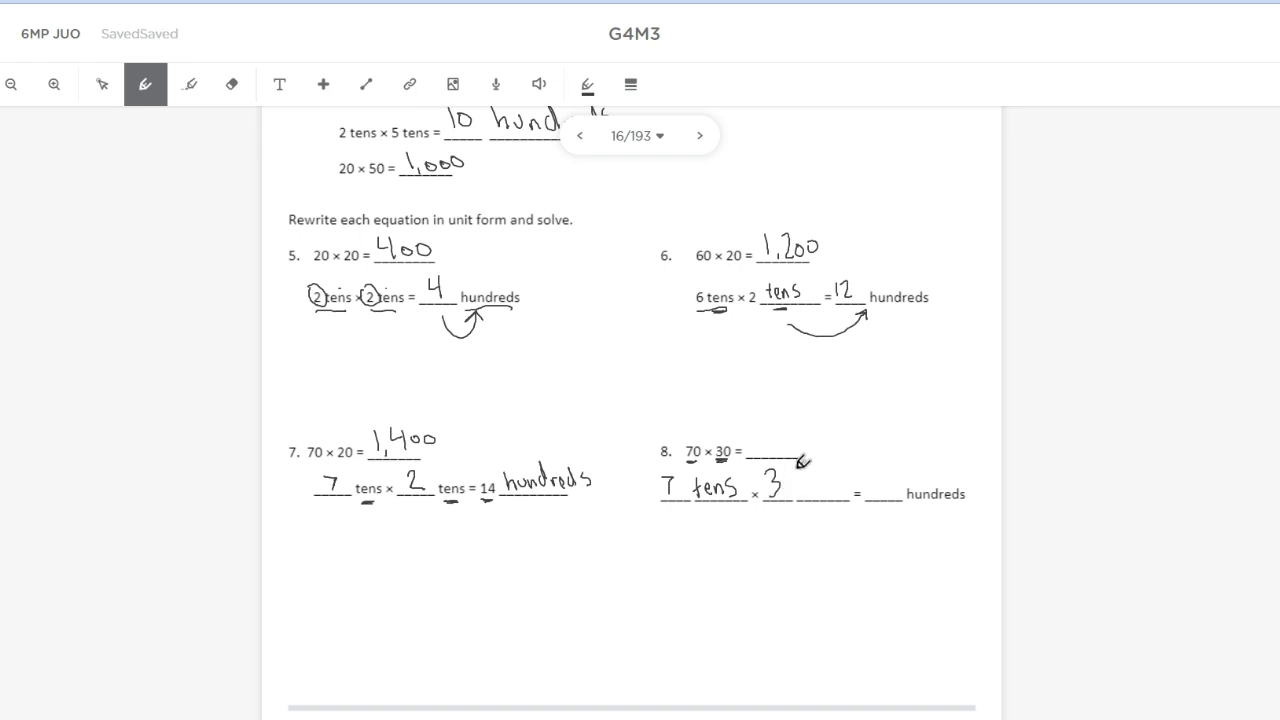
- Complete problem 8 as 7 tens × 3 tens = 21 hundreds = 2,100
mouse_move(797, 473)
mouse_down()
mouse_move(798, 493)
mouse_move(820, 491)
mouse_up()
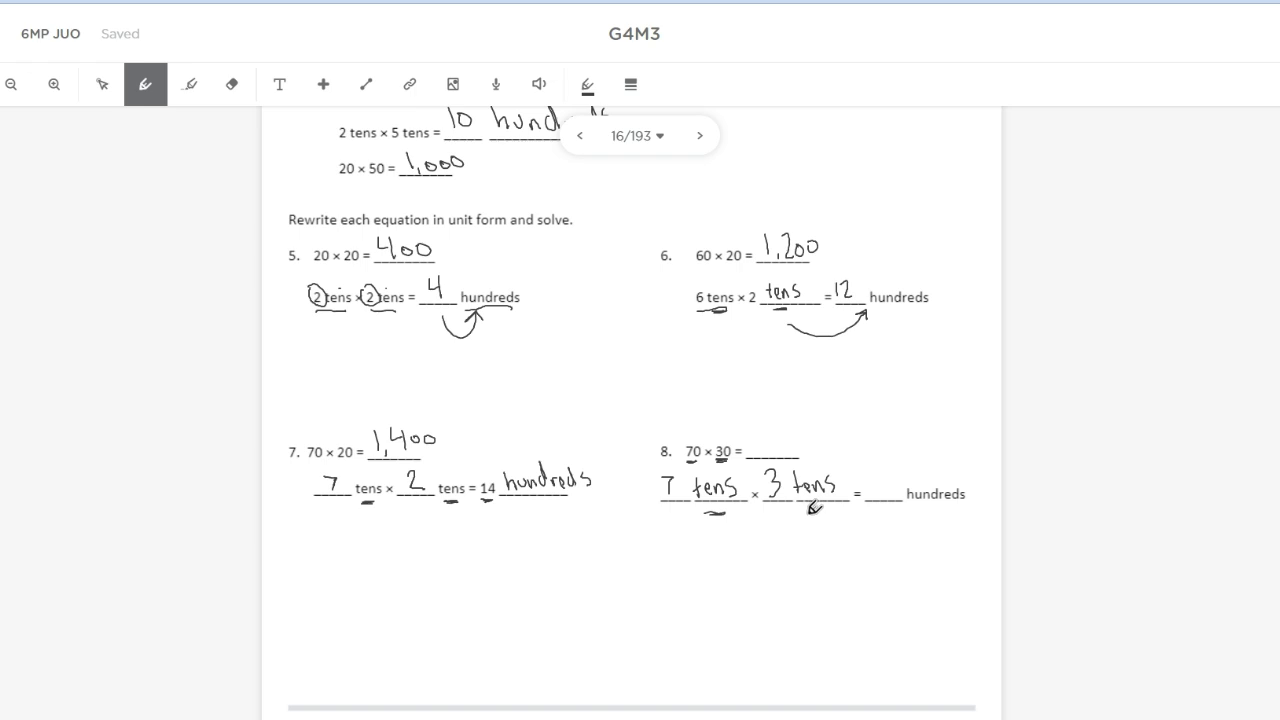
drag(812, 510, 822, 511)
drag(686, 461, 696, 462)
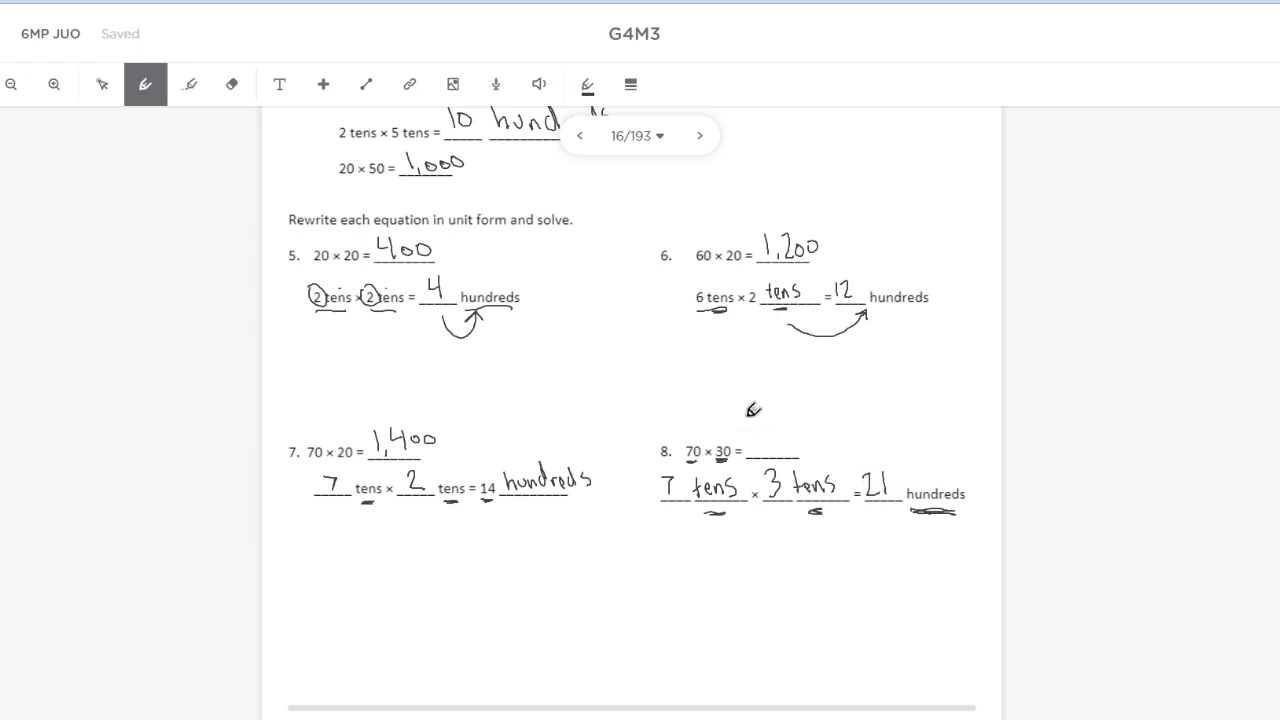
drag(751, 432, 757, 446)
drag(813, 437, 806, 444)
- Scroll to page 17 showing word problems 9 and 10
scroll(511, 366, down, 3)
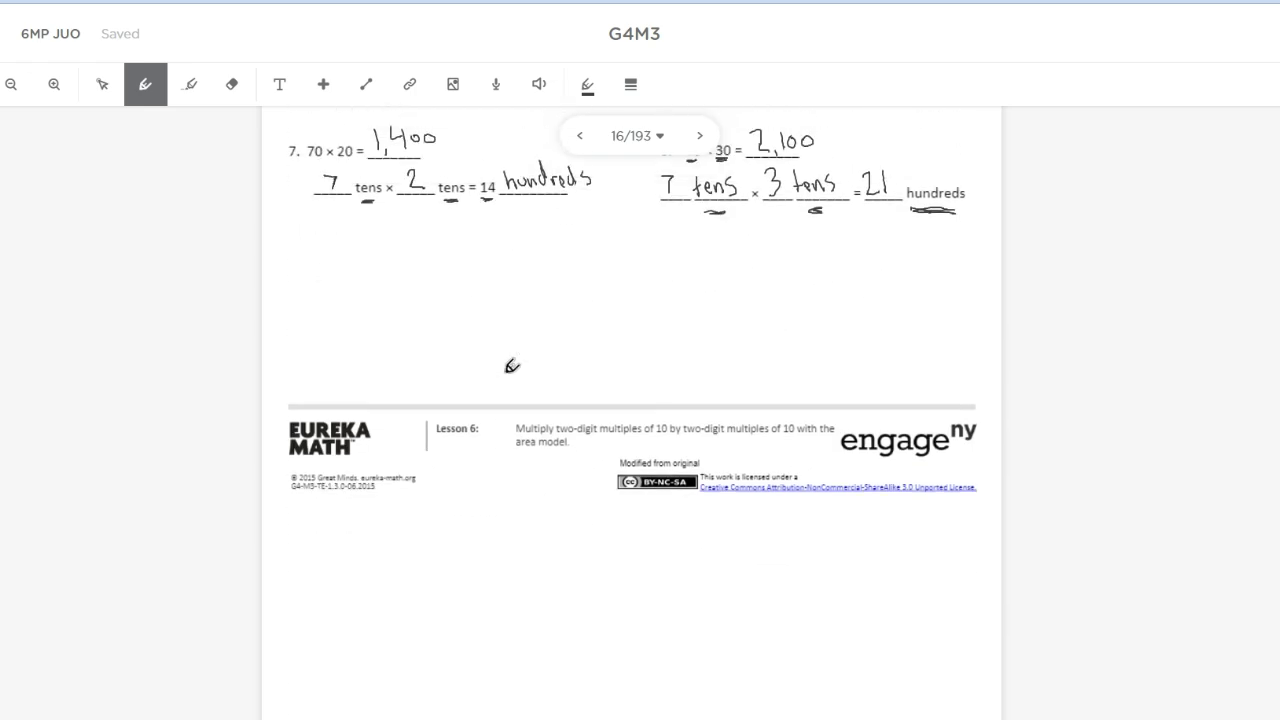
scroll(511, 366, up, 5)
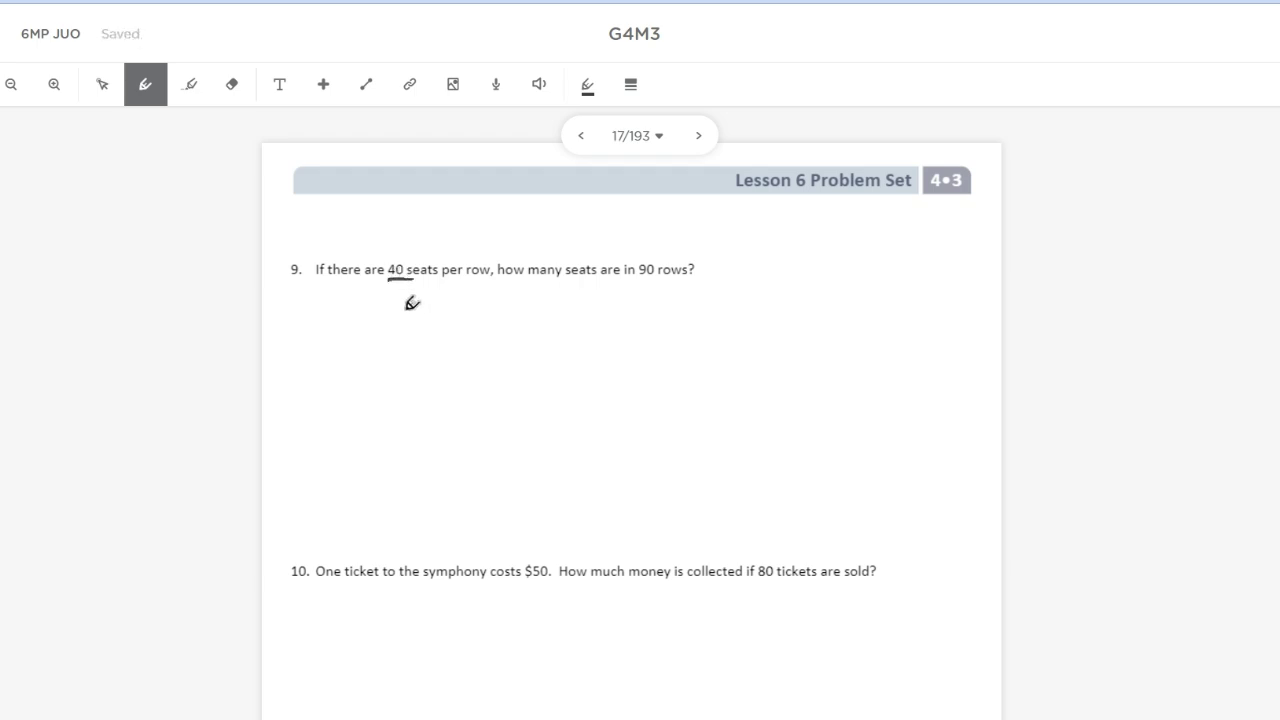
- Underline 40 seats and 90 rows, then draw question 9's area-model box labelled 90 × 40
mouse_move(407, 294)
mouse_down()
mouse_move(398, 300)
mouse_move(428, 314)
mouse_up()
mouse_move(656, 284)
mouse_down()
mouse_move(687, 282)
mouse_move(649, 314)
mouse_move(675, 326)
mouse_move(697, 301)
mouse_move(734, 300)
mouse_up()
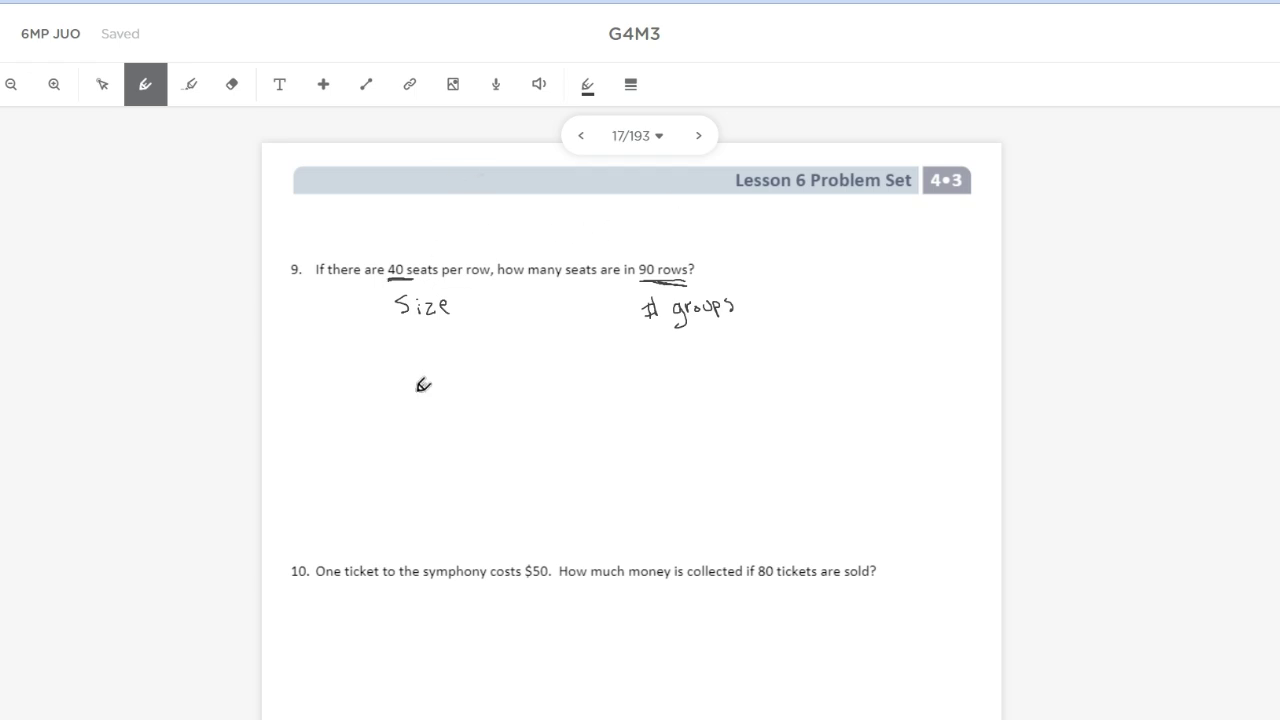
drag(321, 395, 325, 461)
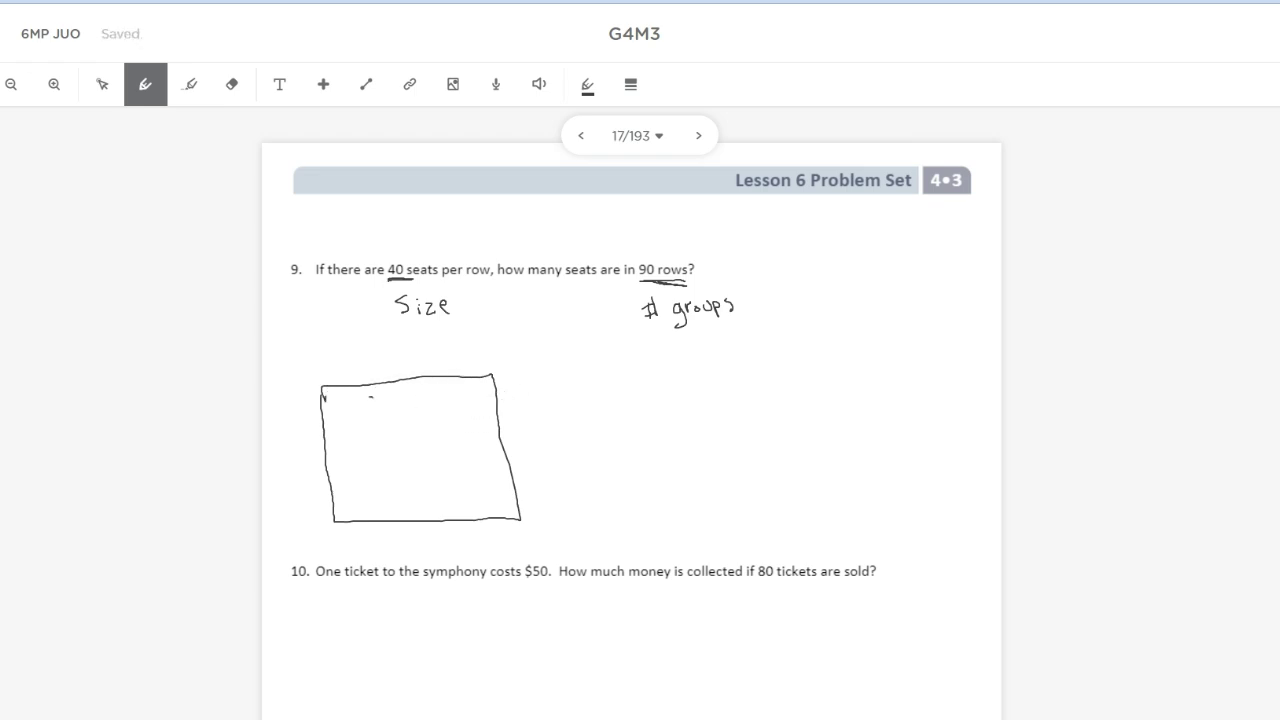
mouse_move(370, 399)
mouse_down()
mouse_move(365, 410)
mouse_move(386, 398)
mouse_move(438, 405)
mouse_move(452, 389)
mouse_up()
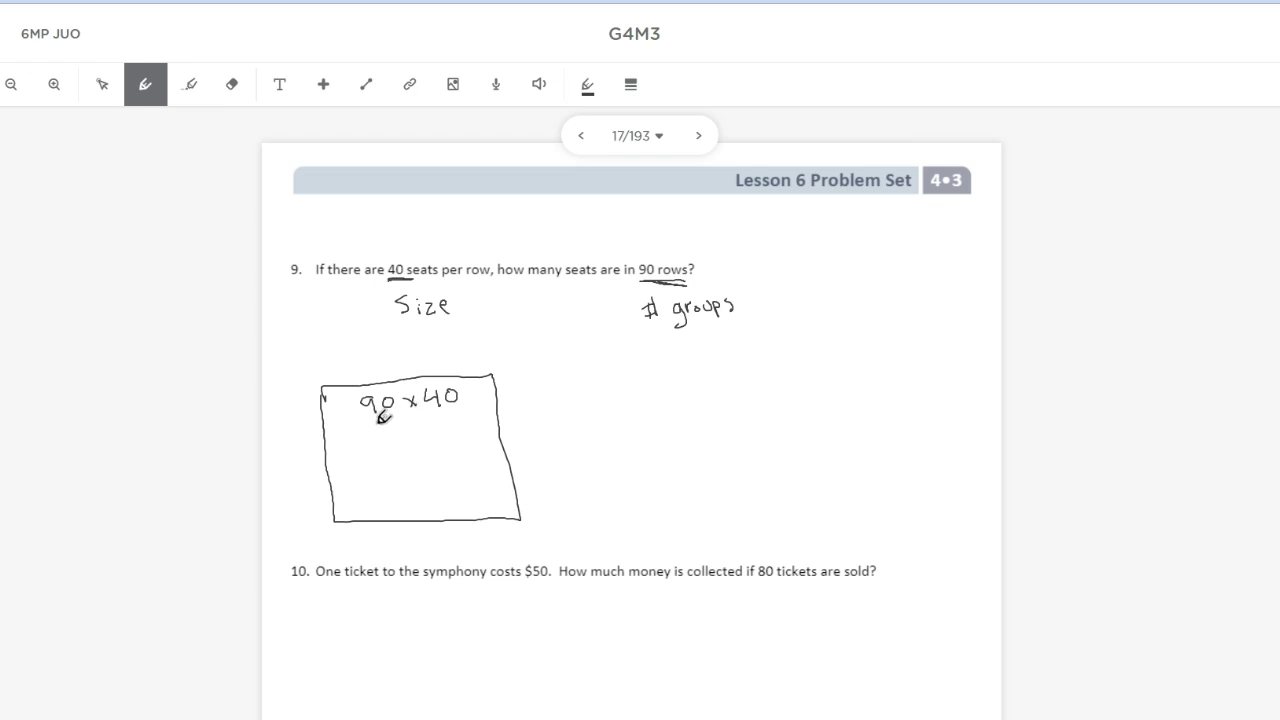
mouse_move(352, 449)
mouse_down()
mouse_move(347, 469)
mouse_move(393, 462)
mouse_up()
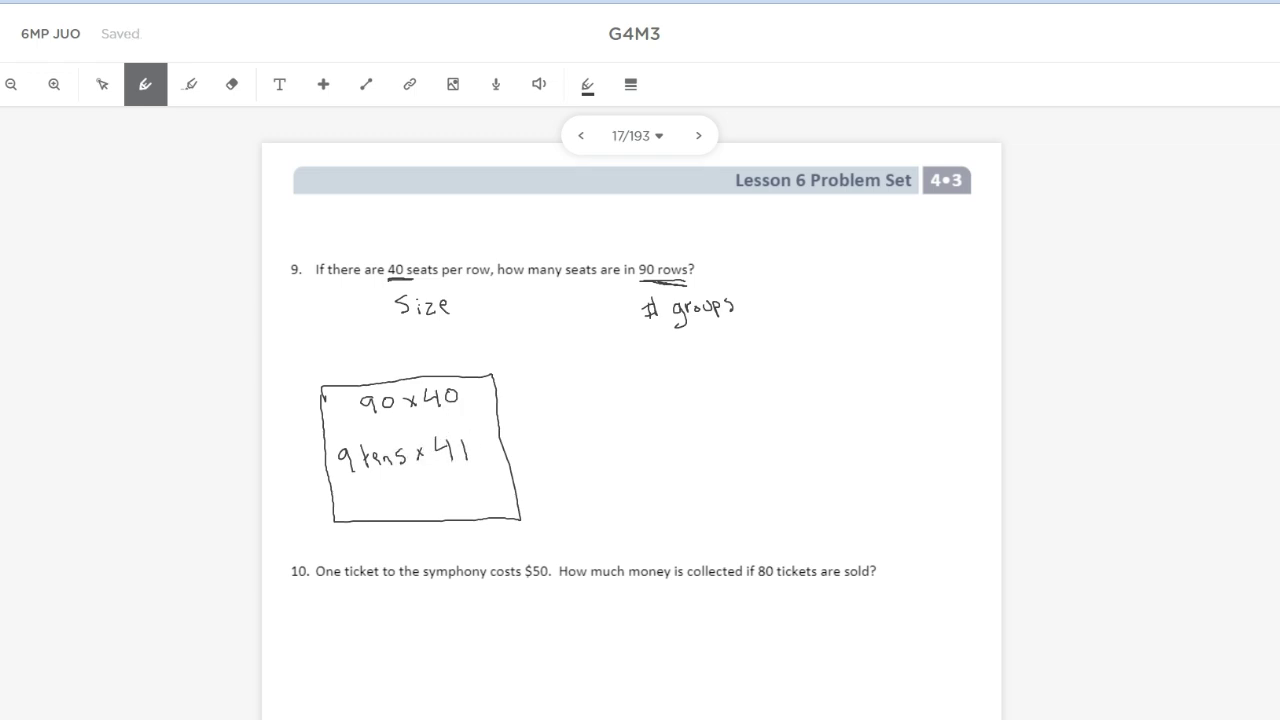
- Complete the box's unit form as 9 tens × 4 tens = 36 hundreds
drag(470, 441, 487, 441)
drag(474, 465, 489, 463)
drag(462, 506, 474, 498)
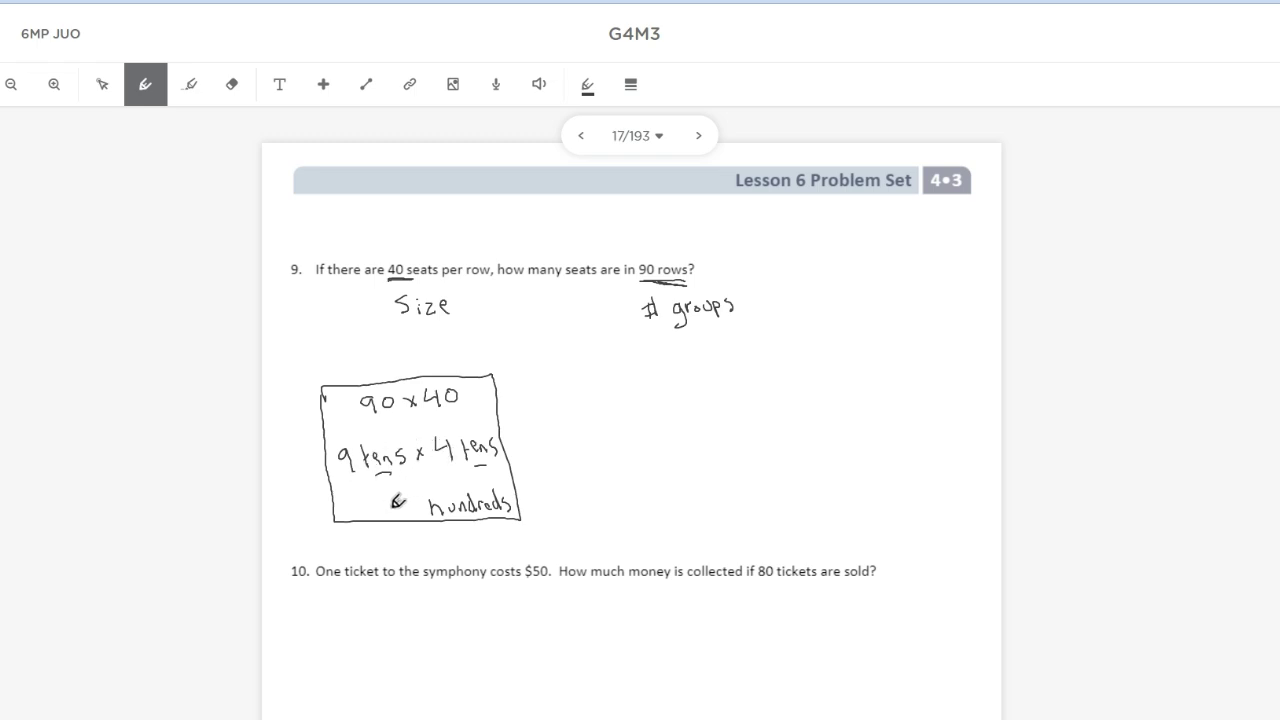
drag(378, 490, 381, 515)
- Handwrite the answer sentence "3,600 seats in 90 rows." beside the area model
mouse_move(586, 378)
mouse_down()
mouse_move(572, 392)
mouse_move(654, 406)
mouse_move(736, 382)
mouse_move(748, 402)
mouse_up()
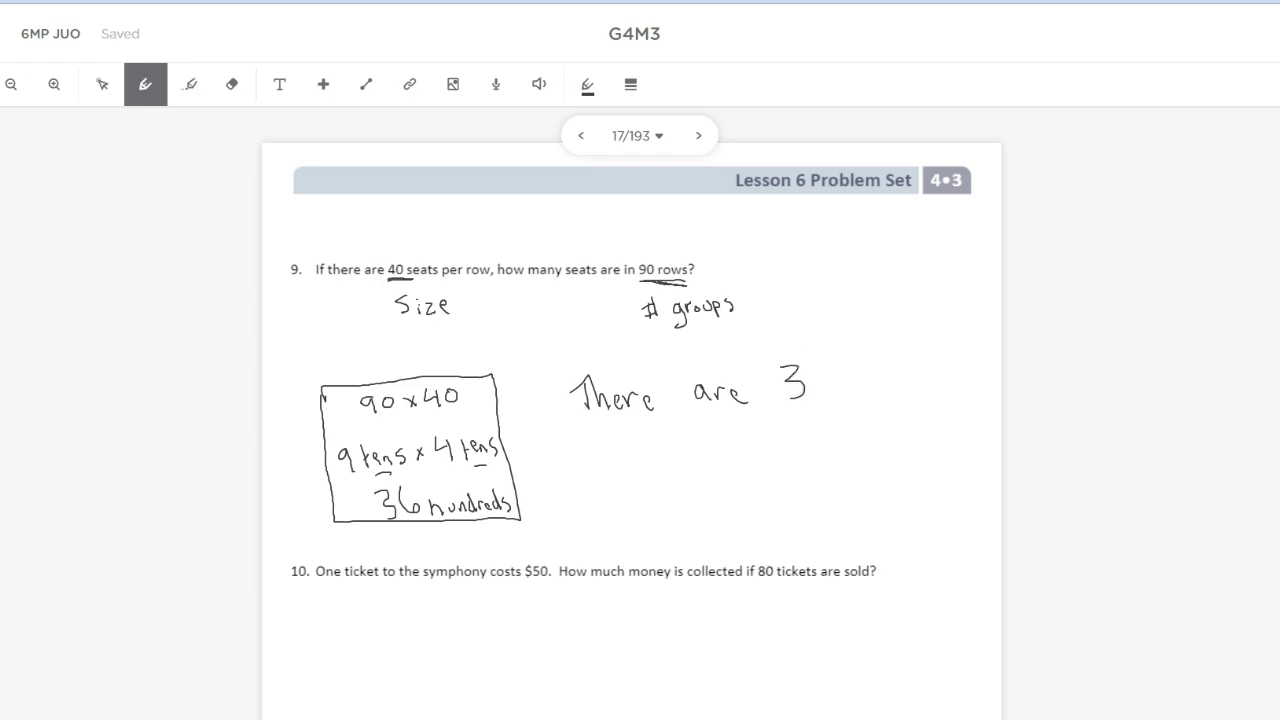
drag(837, 371, 830, 388)
drag(914, 380, 946, 390)
mouse_move(940, 374)
mouse_down()
mouse_move(952, 372)
mouse_move(950, 388)
mouse_up()
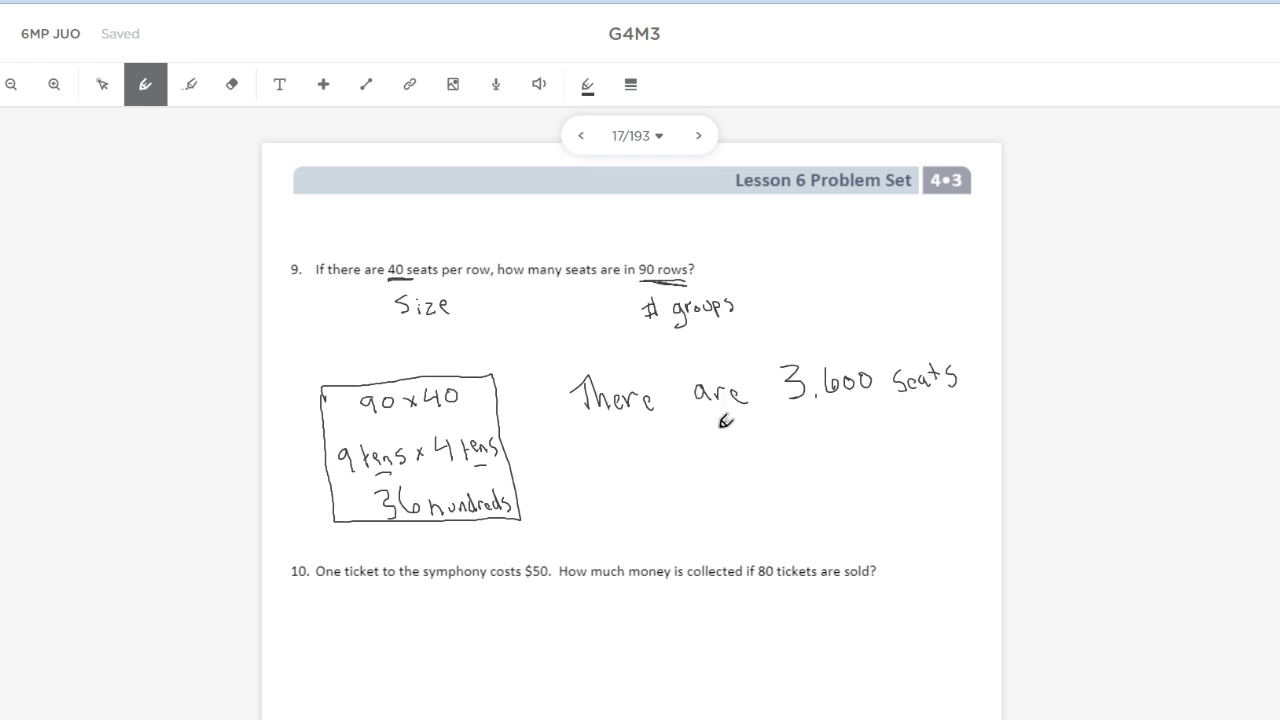
drag(625, 444, 627, 455)
mouse_move(722, 440)
mouse_down()
mouse_move(724, 462)
mouse_move(741, 443)
mouse_move(834, 448)
mouse_move(840, 462)
mouse_up()
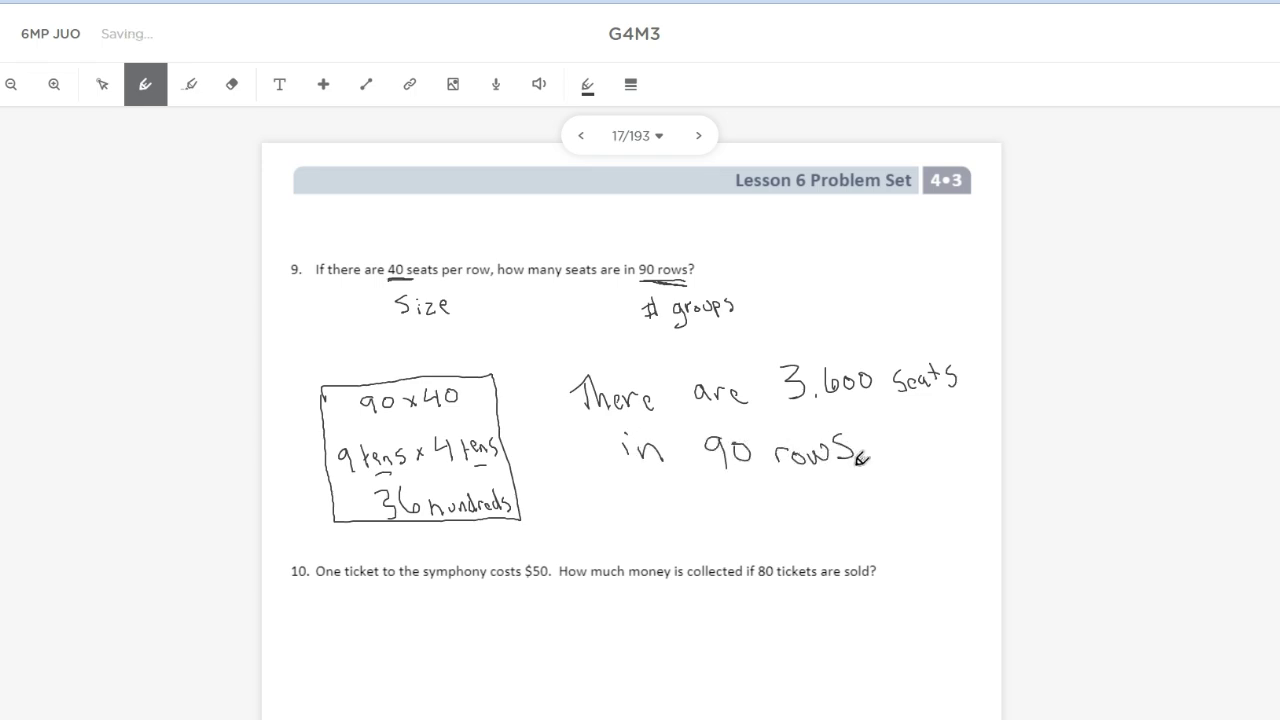
click(862, 461)
- In question 10, underline $50 as Size and 80 tickets as # of groups
scroll(848, 433, down, 3)
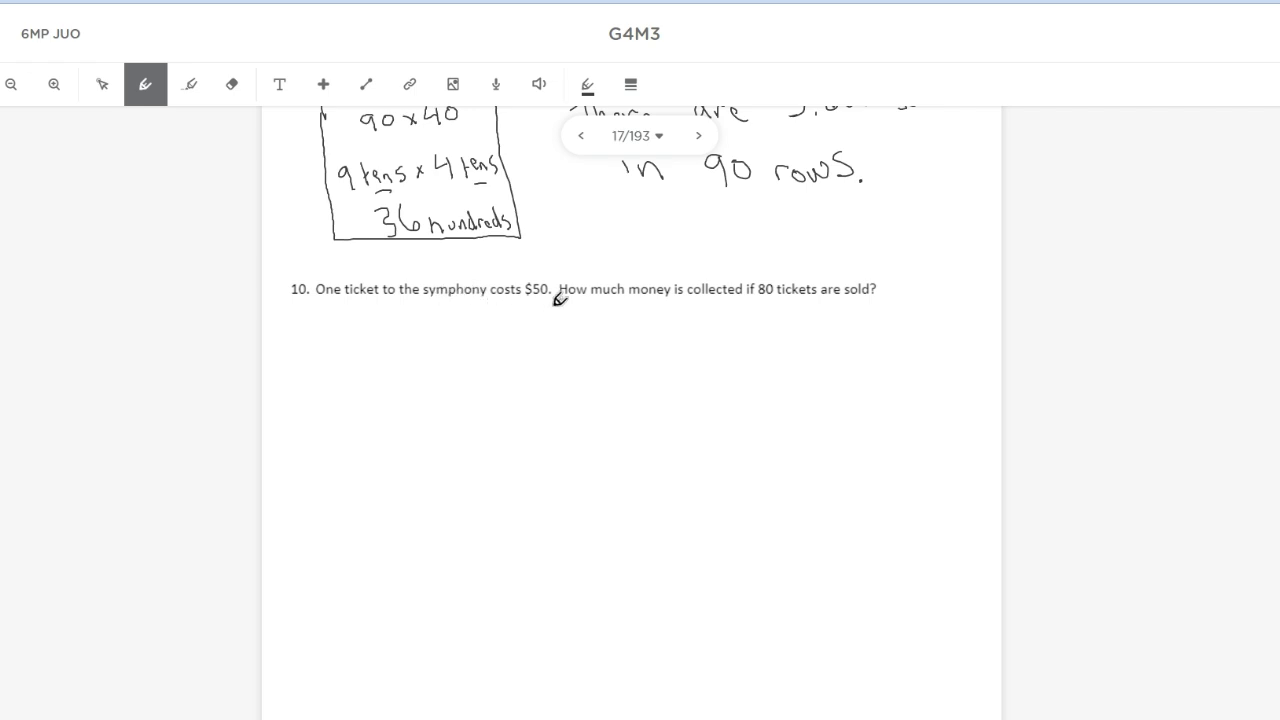
drag(524, 302, 545, 300)
drag(529, 343, 551, 335)
drag(755, 300, 764, 298)
drag(744, 319, 746, 338)
mouse_move(751, 319)
mouse_down()
mouse_move(757, 340)
mouse_move(846, 330)
mouse_up()
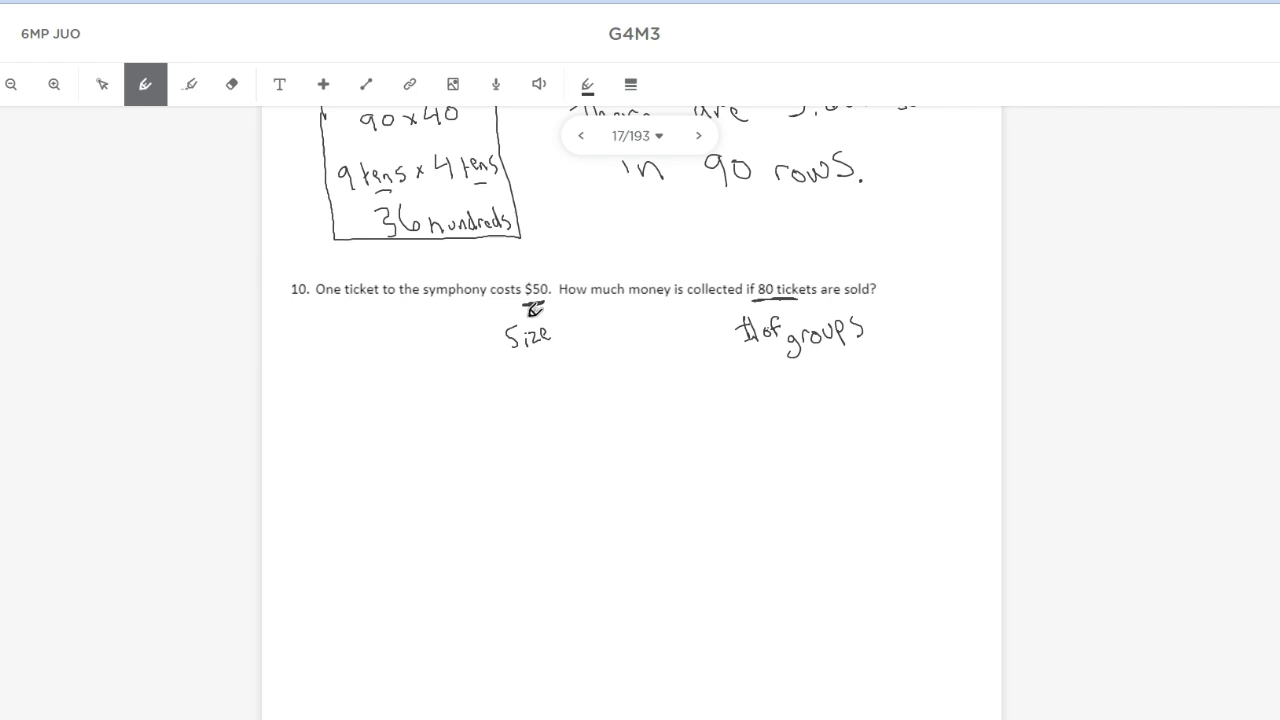
drag(524, 300, 546, 298)
- Draw a rectangle for the area model below question 10
scroll(365, 391, down, 1)
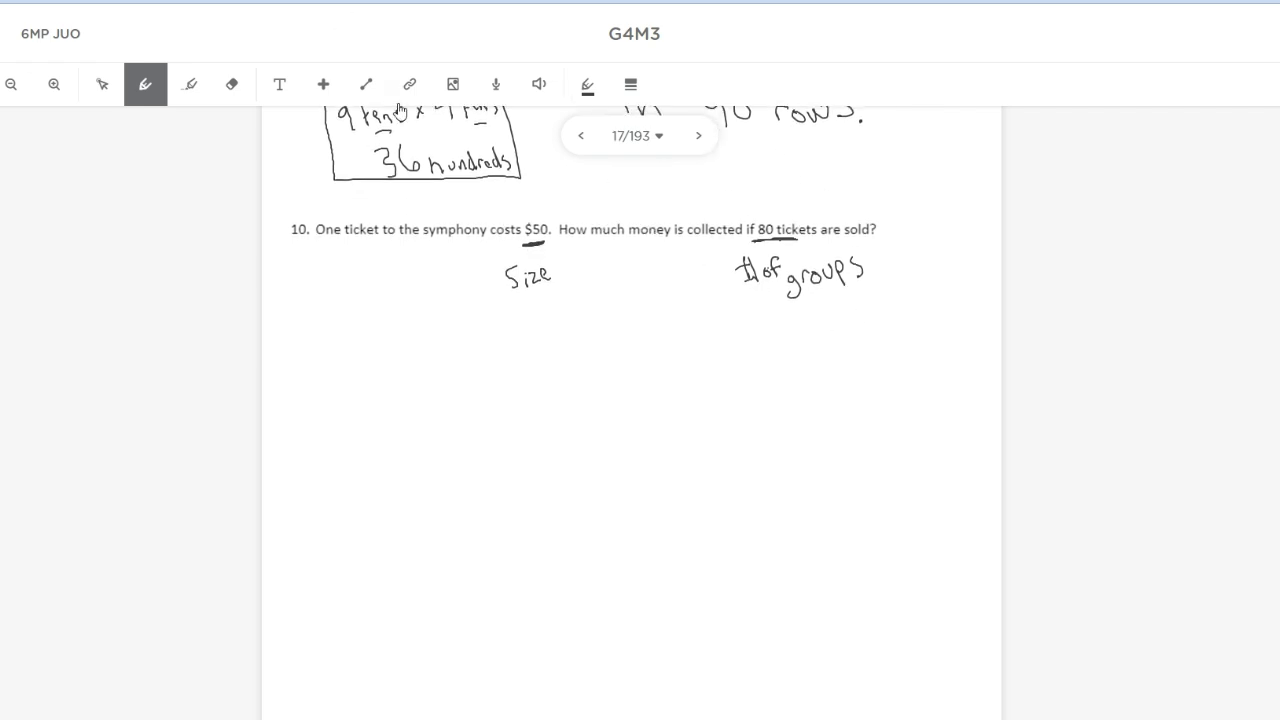
drag(334, 406, 345, 498)
drag(548, 541, 568, 461)
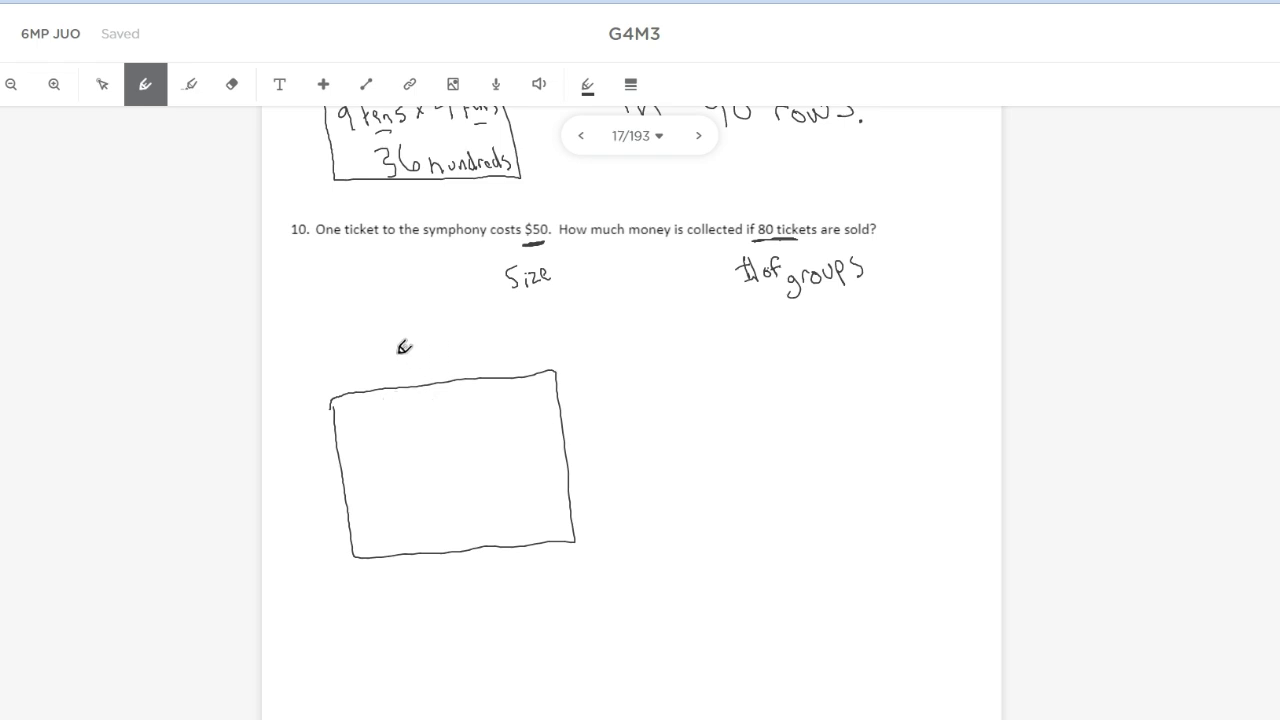
- Label the box sides 80 and 50, write 80 x 50 inside, and start 8 tens
drag(418, 336, 445, 342)
drag(294, 461, 324, 466)
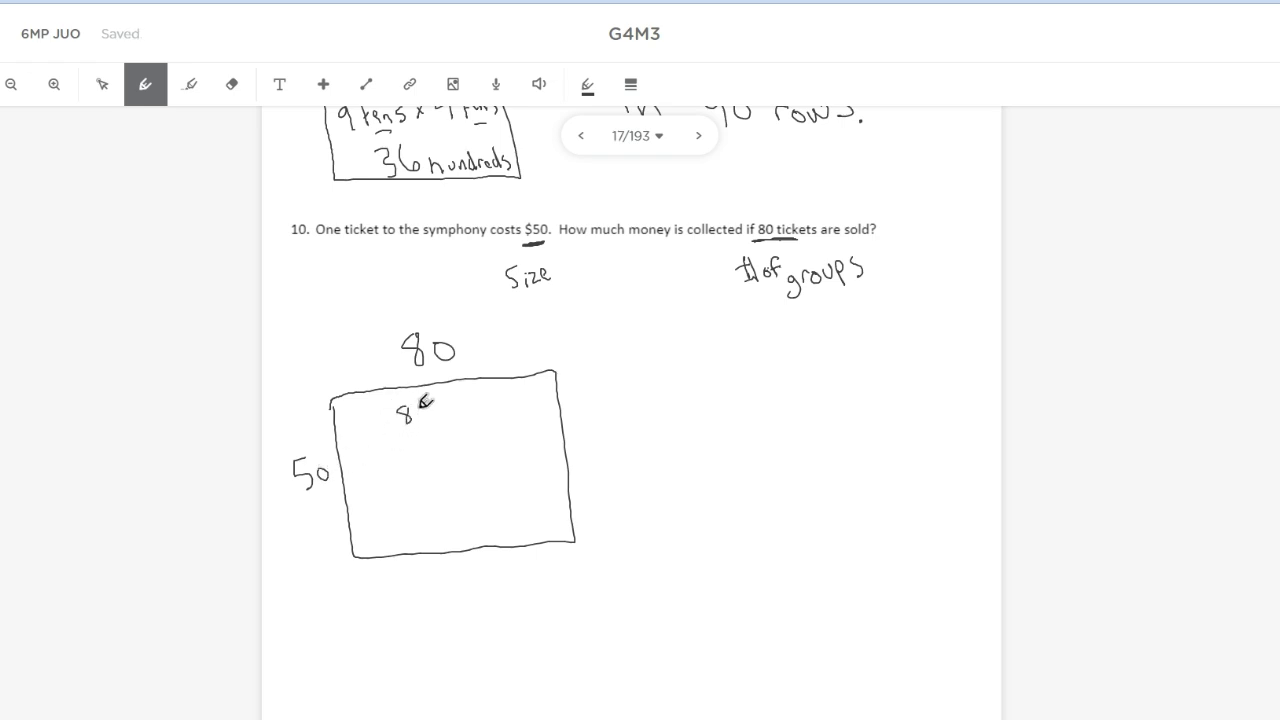
drag(417, 406, 462, 419)
drag(469, 401, 470, 407)
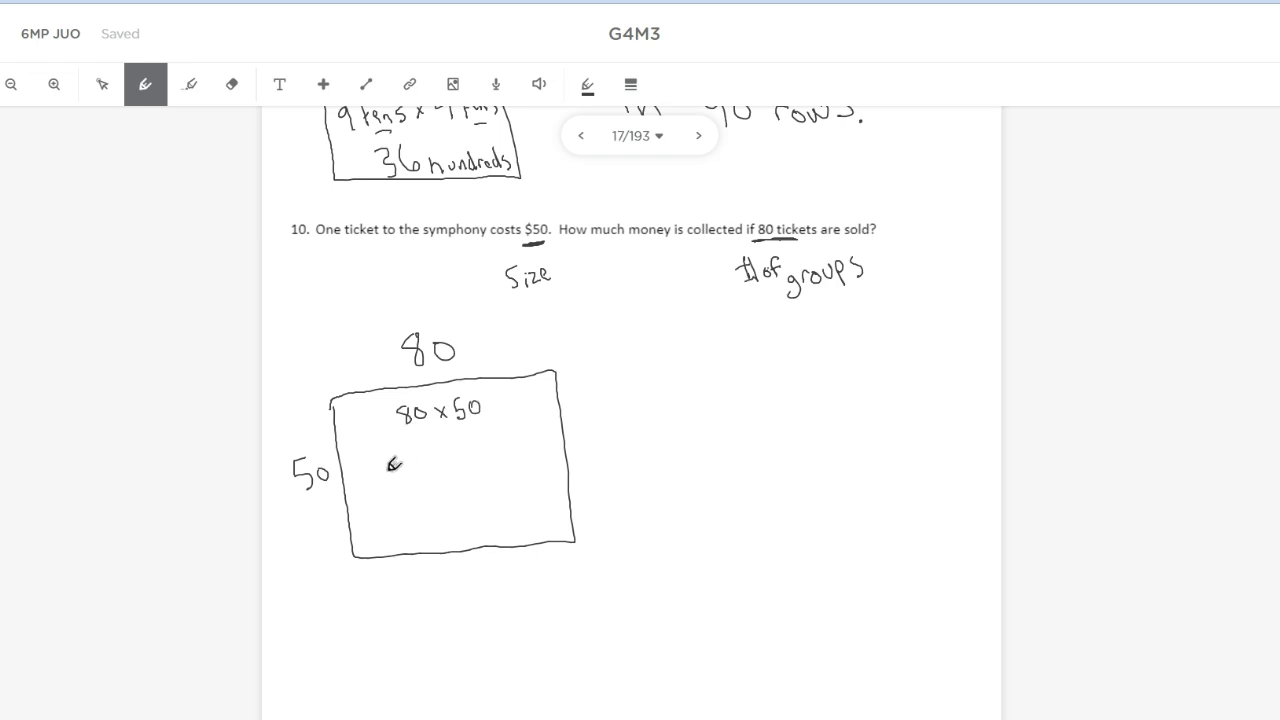
mouse_move(390, 456)
mouse_down()
mouse_move(410, 474)
mouse_move(466, 476)
mouse_up()
key(ctrl+z)
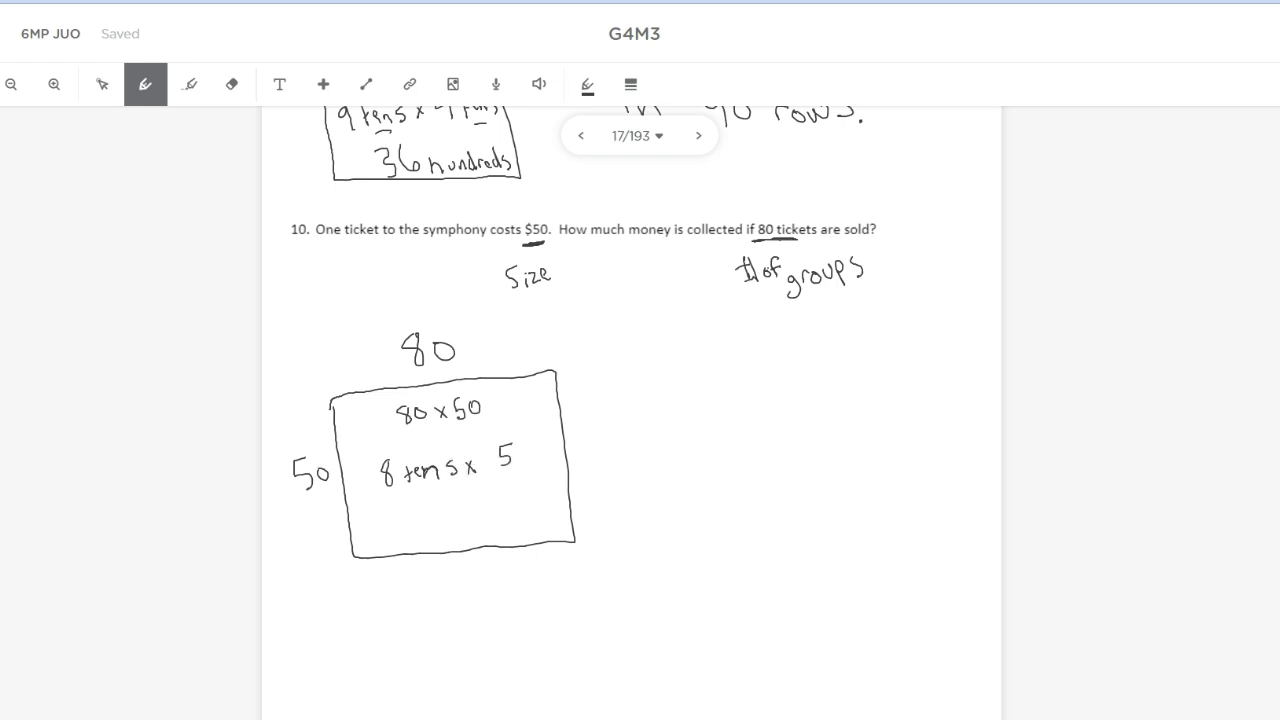
- Finish the box's equation as 8 tens × 5 tens = 40 hundreds
drag(528, 458, 536, 462)
drag(416, 489, 438, 489)
drag(526, 477, 535, 477)
mouse_move(480, 514)
mouse_down()
mouse_move(482, 530)
mouse_move(524, 528)
mouse_up()
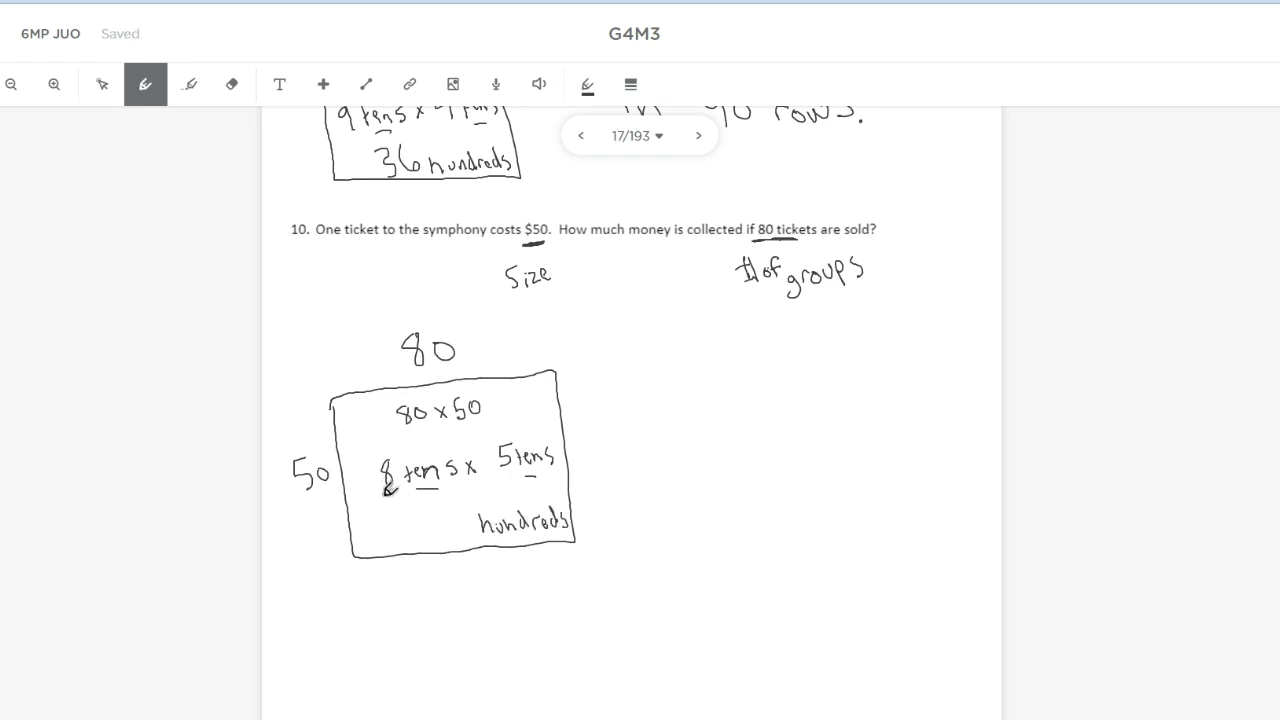
drag(383, 494, 399, 494)
drag(500, 477, 511, 479)
mouse_move(432, 513)
mouse_down()
mouse_move(430, 540)
mouse_move(450, 516)
mouse_up()
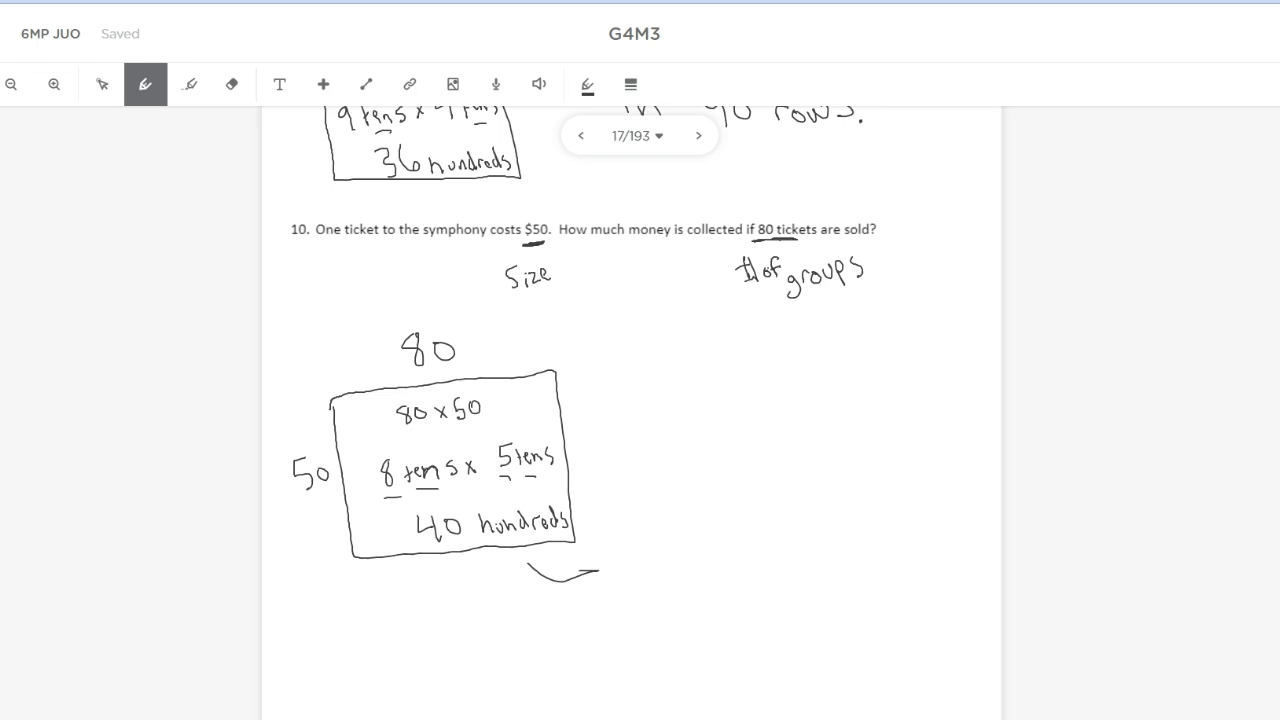
- Draw an arrow from the box to 4,000 and begin the answer with $4,000
mouse_move(582, 572)
mouse_down()
mouse_move(646, 576)
mouse_move(640, 588)
mouse_move(673, 572)
mouse_move(661, 575)
mouse_up()
click(653, 590)
mouse_move(688, 574)
mouse_down()
mouse_move(680, 586)
mouse_move(688, 574)
mouse_up()
click(701, 569)
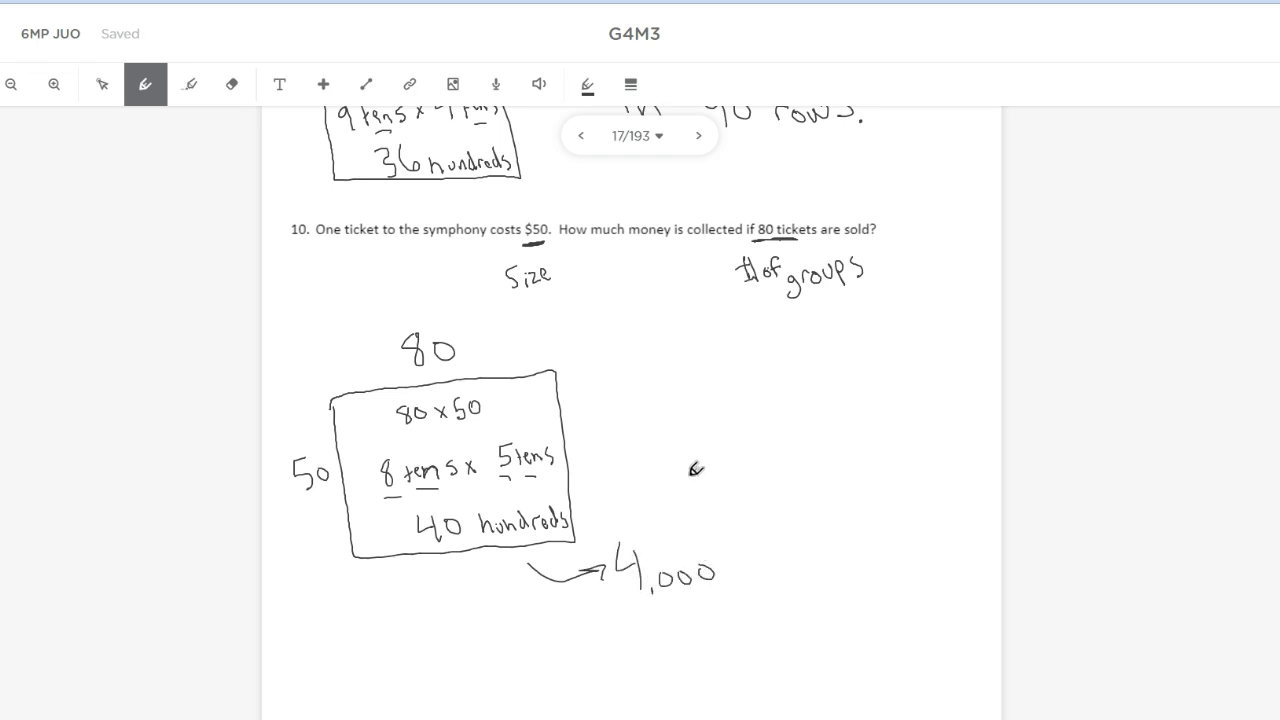
drag(632, 379, 641, 406)
drag(673, 362, 676, 402)
mouse_move(688, 407)
mouse_down()
mouse_move(715, 385)
mouse_move(770, 400)
mouse_move(858, 396)
mouse_up()
- Handwrite "is collected if 80 tickets are sold." after $4,000 to finish question 10's answer
drag(865, 367, 864, 373)
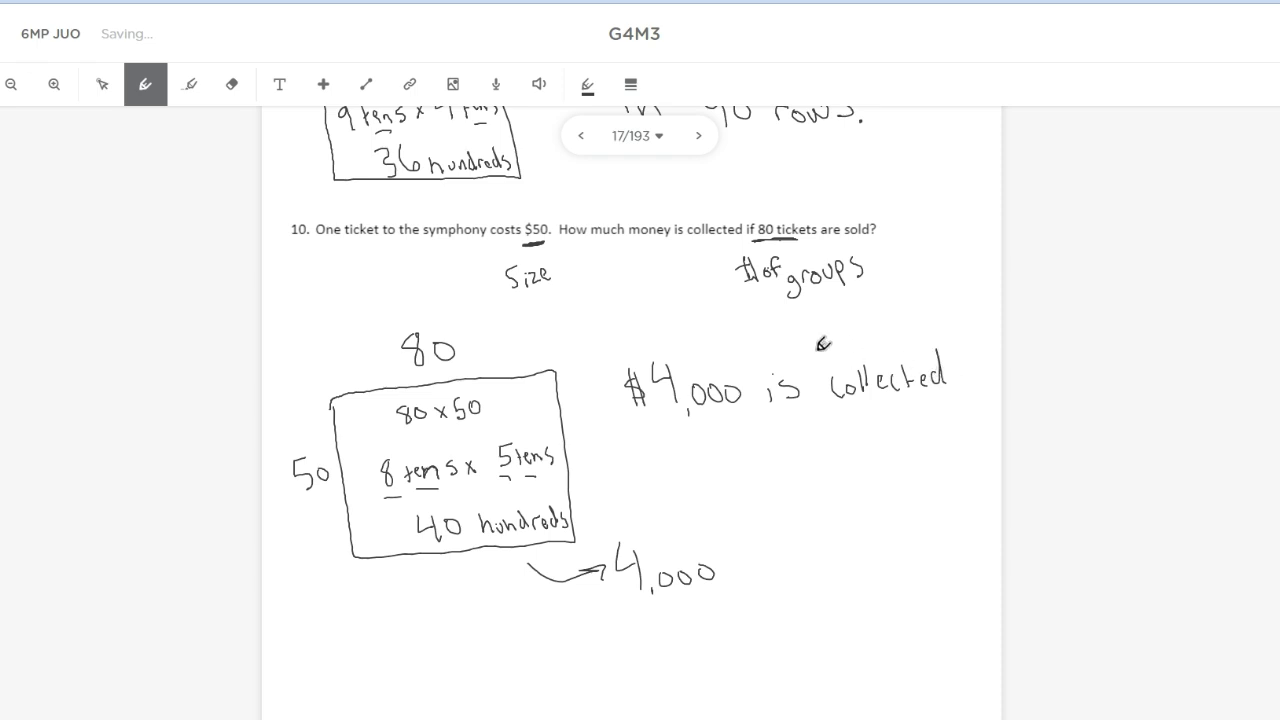
mouse_move(685, 445)
mouse_down()
mouse_move(700, 462)
mouse_move(710, 447)
mouse_up()
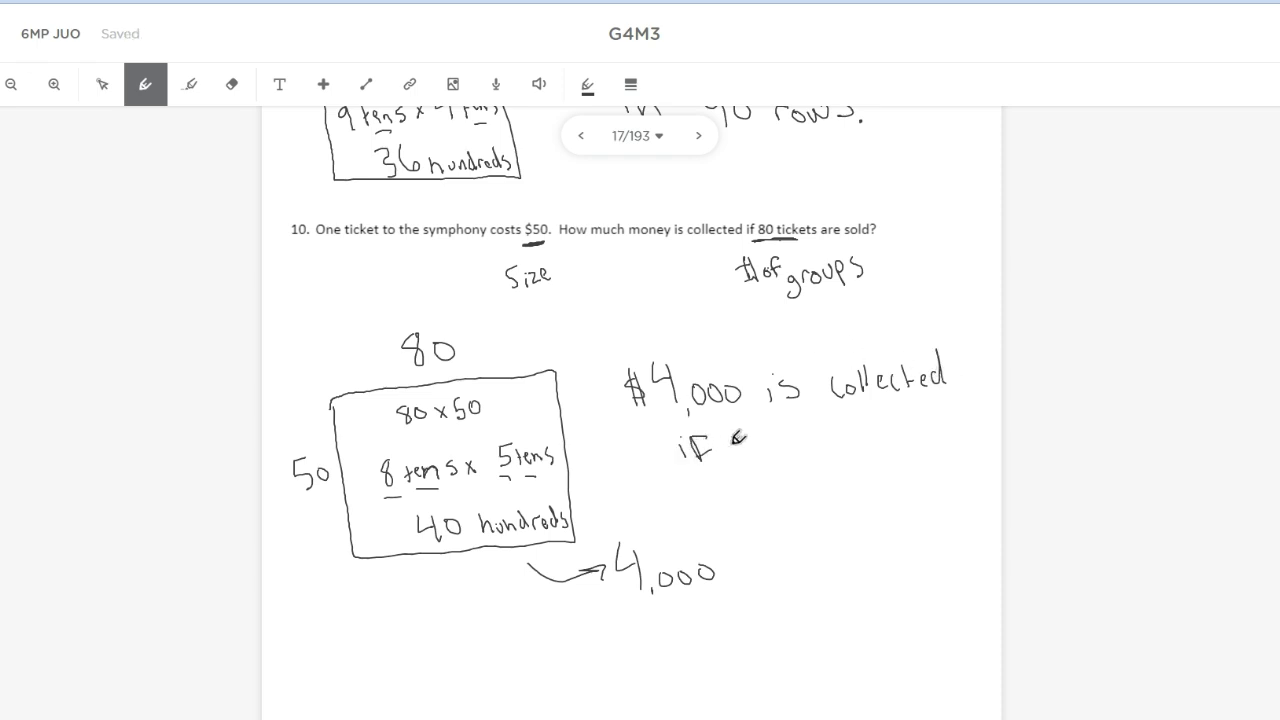
drag(788, 443, 824, 462)
drag(812, 447, 862, 458)
mouse_move(874, 420)
mouse_down()
mouse_move(875, 456)
mouse_move(910, 440)
mouse_up()
mouse_move(916, 424)
mouse_down()
mouse_move(917, 450)
mouse_move(926, 434)
mouse_up()
drag(942, 434, 930, 452)
mouse_move(700, 488)
mouse_down()
mouse_move(690, 504)
mouse_move(704, 504)
mouse_up()
mouse_move(718, 490)
mouse_down()
mouse_move(712, 502)
mouse_move(727, 495)
mouse_up()
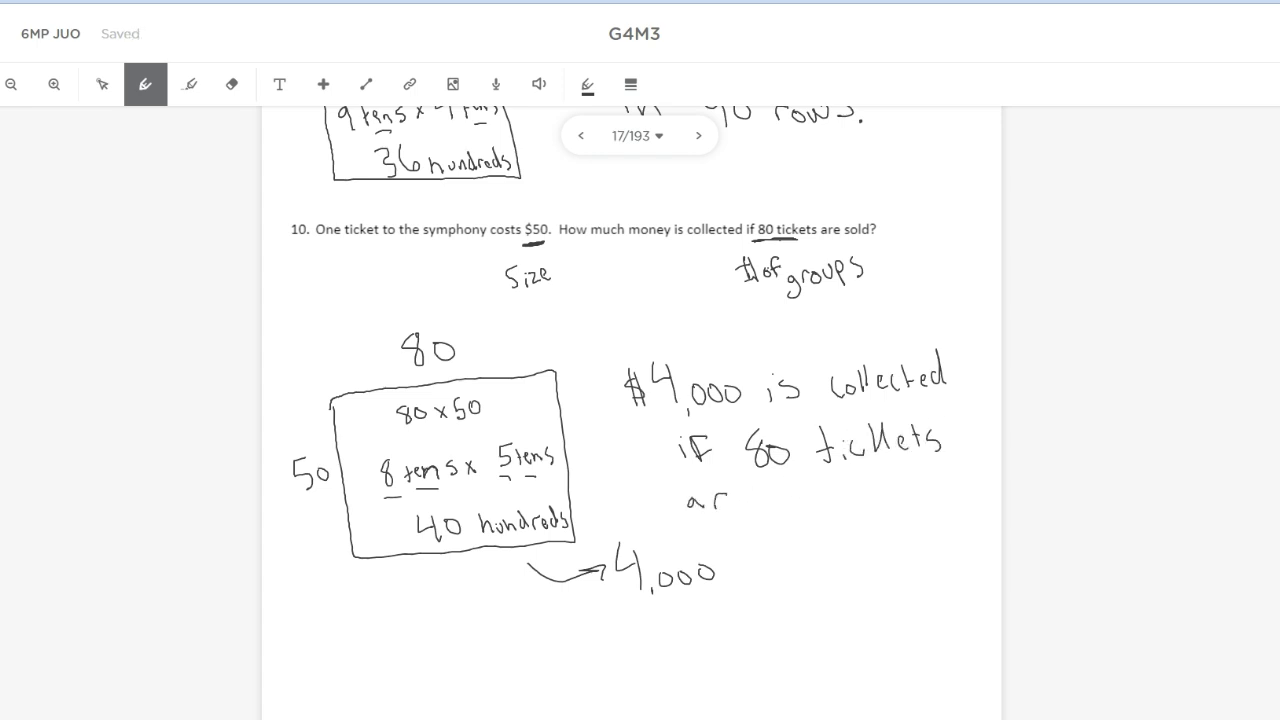
drag(828, 488, 827, 506)
drag(840, 492, 838, 506)
- Below the box, write 80 x 50 with carets breaking it into 8 x 10 and 5 x 10
scroll(845, 392, down, 3)
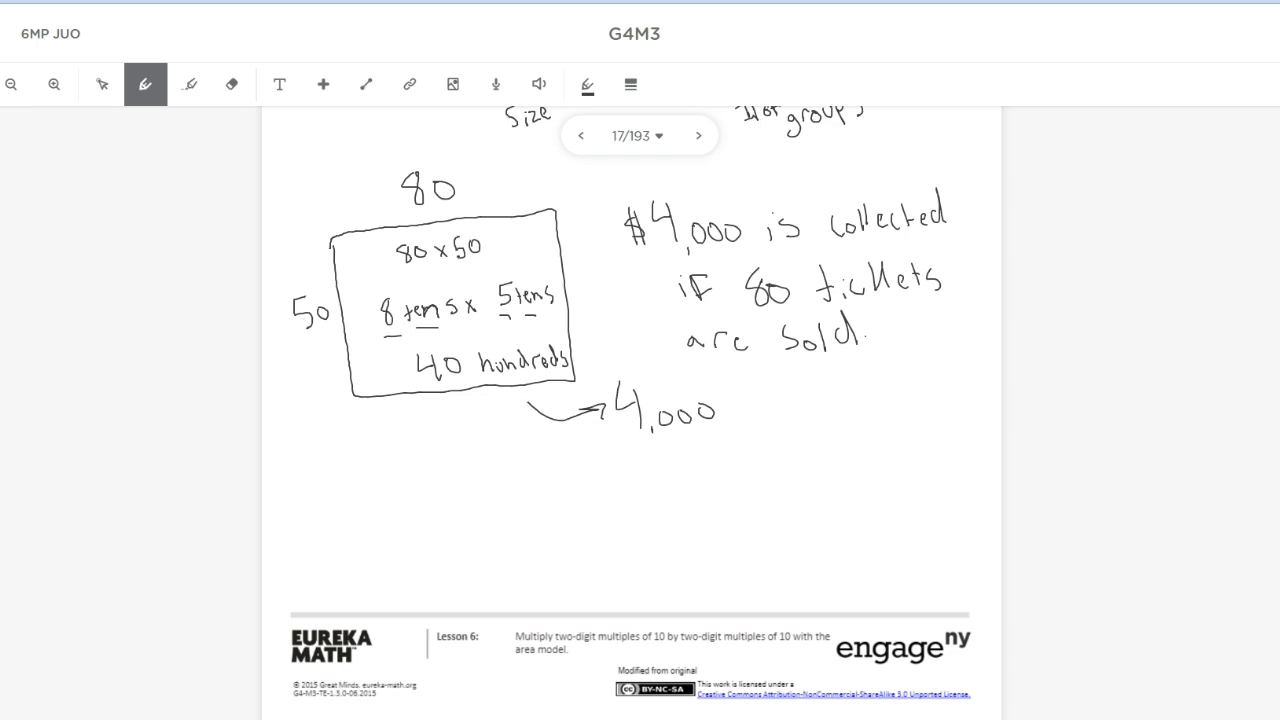
mouse_move(415, 487)
mouse_down()
mouse_move(405, 498)
mouse_move(416, 489)
mouse_move(443, 503)
mouse_move(432, 503)
mouse_up()
mouse_move(503, 479)
mouse_down()
mouse_move(494, 495)
mouse_move(503, 479)
mouse_up()
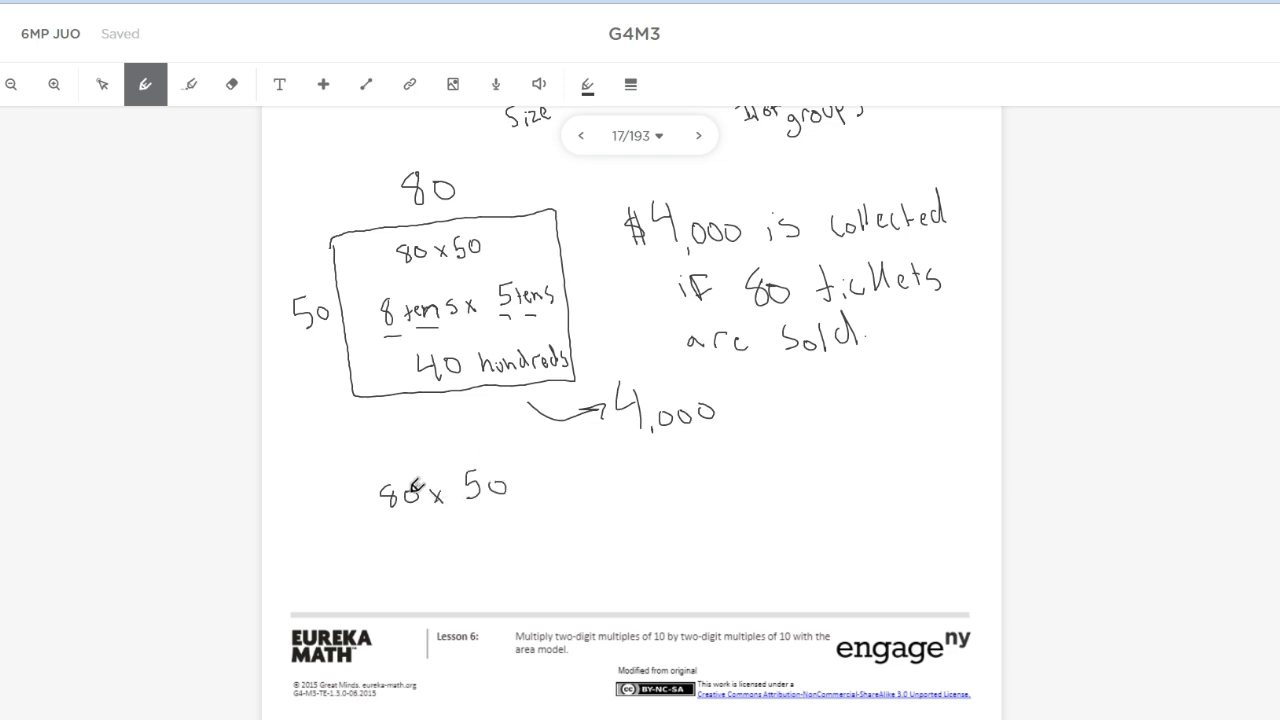
mouse_move(418, 497)
mouse_down()
mouse_move(404, 501)
mouse_move(419, 567)
mouse_up()
drag(419, 548, 408, 568)
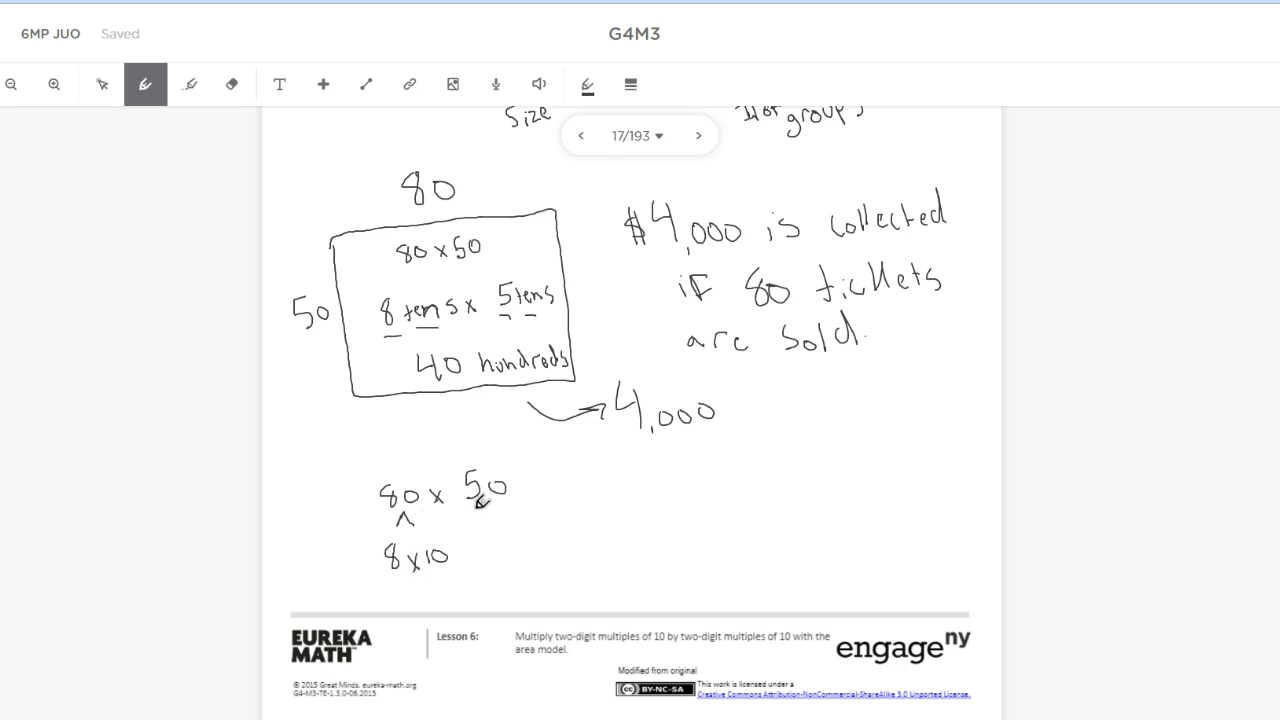
drag(477, 525, 481, 514)
mouse_move(520, 545)
mouse_down()
mouse_move(519, 556)
mouse_move(456, 558)
mouse_up()
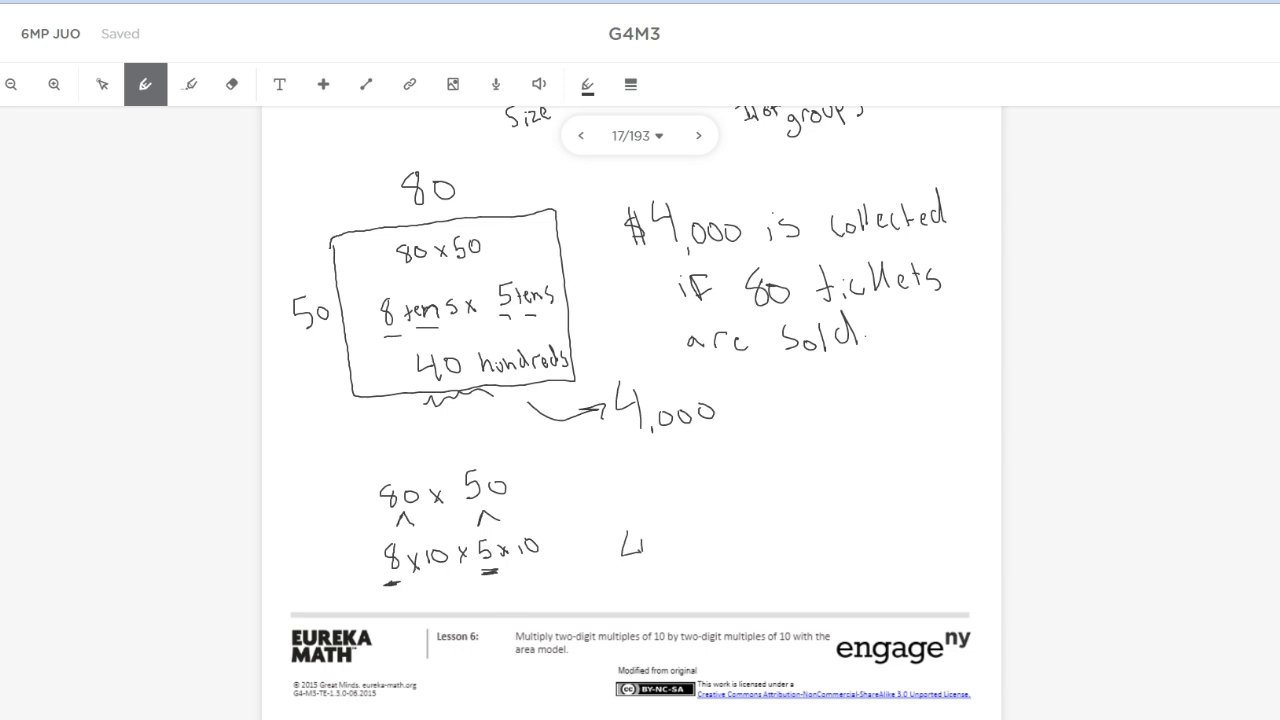
- Write 40 × 100 beside the breakdown, underlining the tens units
drag(640, 530, 642, 571)
drag(668, 534, 667, 537)
drag(524, 560, 548, 558)
drag(531, 309, 532, 318)
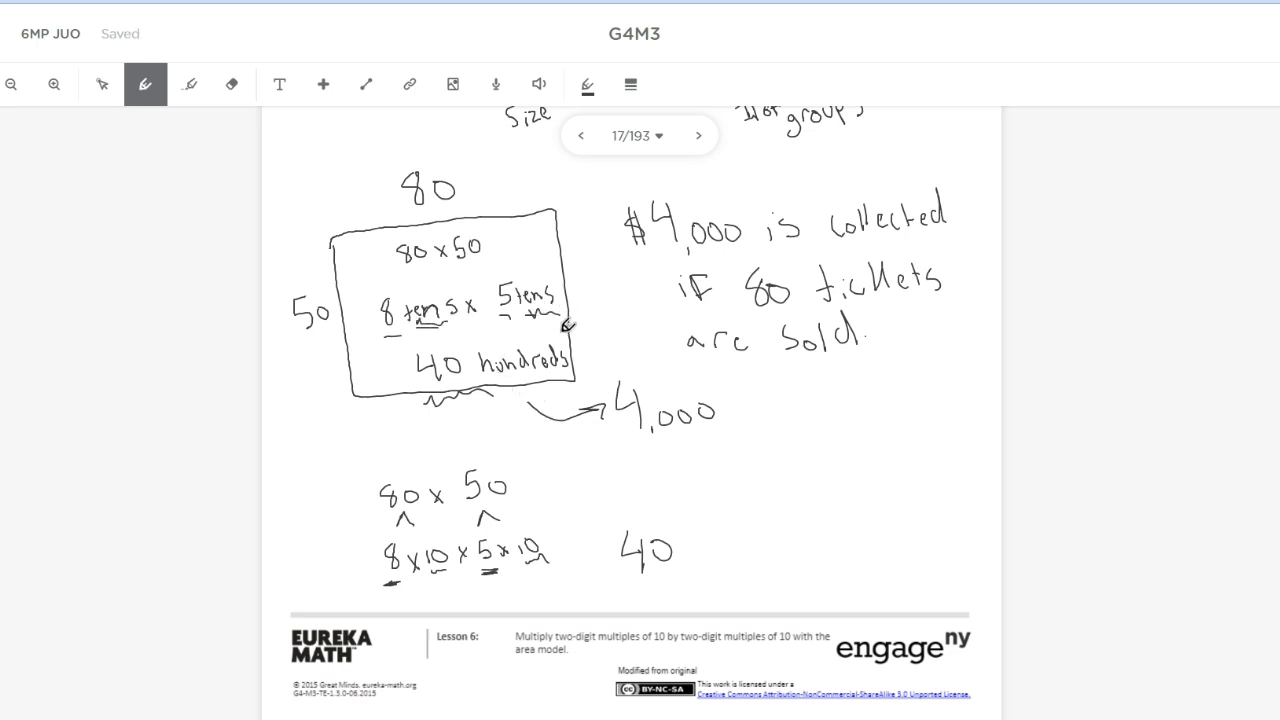
drag(684, 541, 698, 558)
mouse_move(698, 541)
mouse_down()
mouse_move(684, 558)
mouse_move(726, 546)
mouse_up()
- Finish the equation with = 4,000 by counting the zeros in 40 and 100
drag(622, 581, 719, 572)
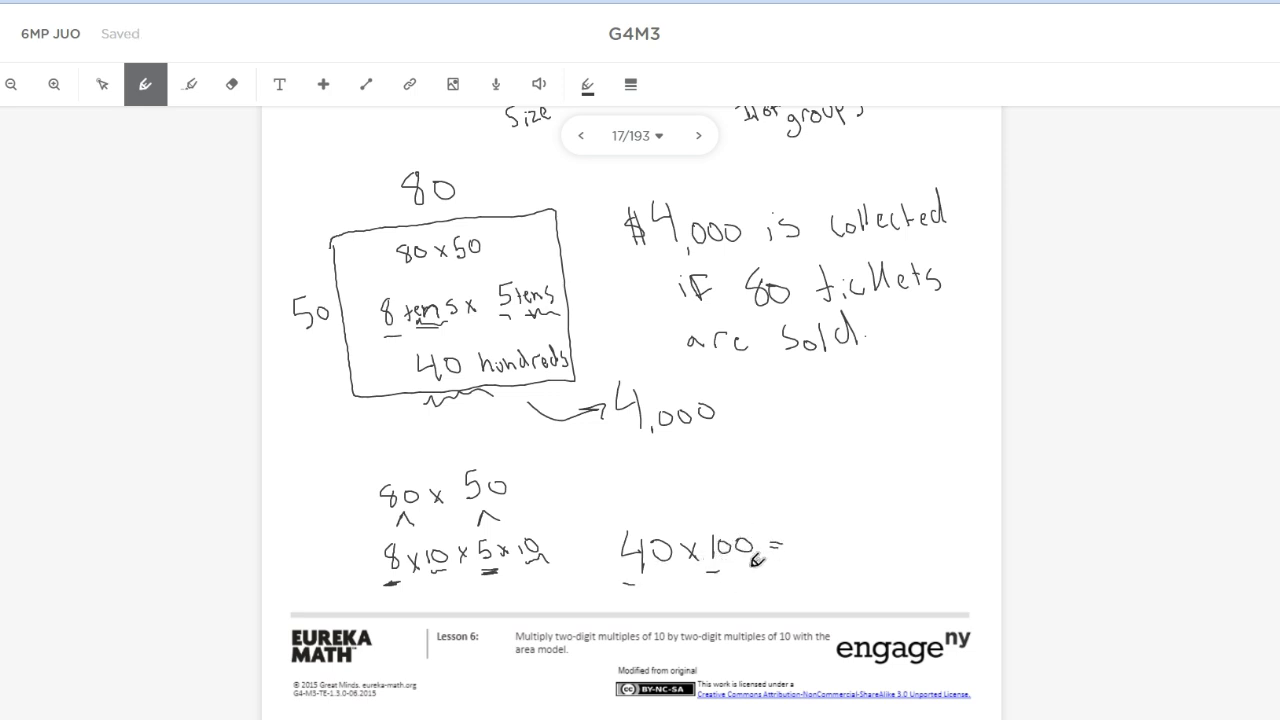
drag(815, 522, 816, 555)
click(660, 527)
click(739, 527)
mouse_move(840, 521)
mouse_down()
mouse_move(897, 510)
mouse_move(895, 530)
mouse_up()
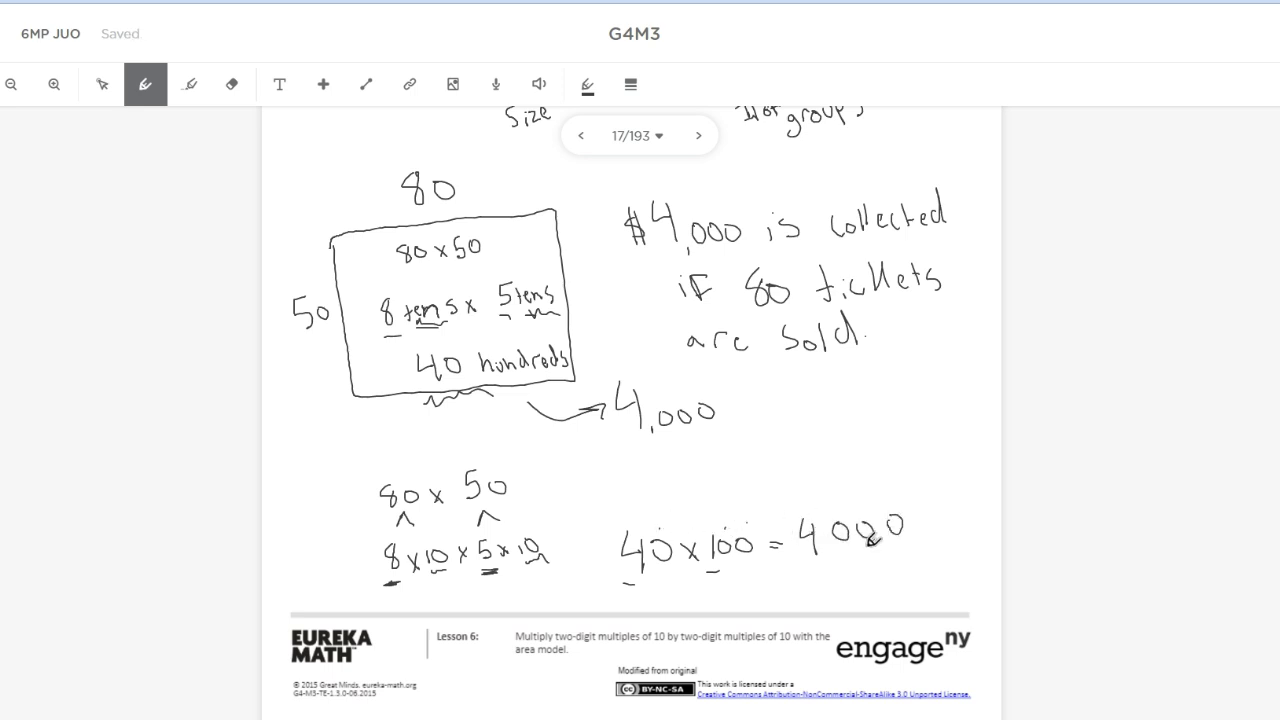
click(827, 558)
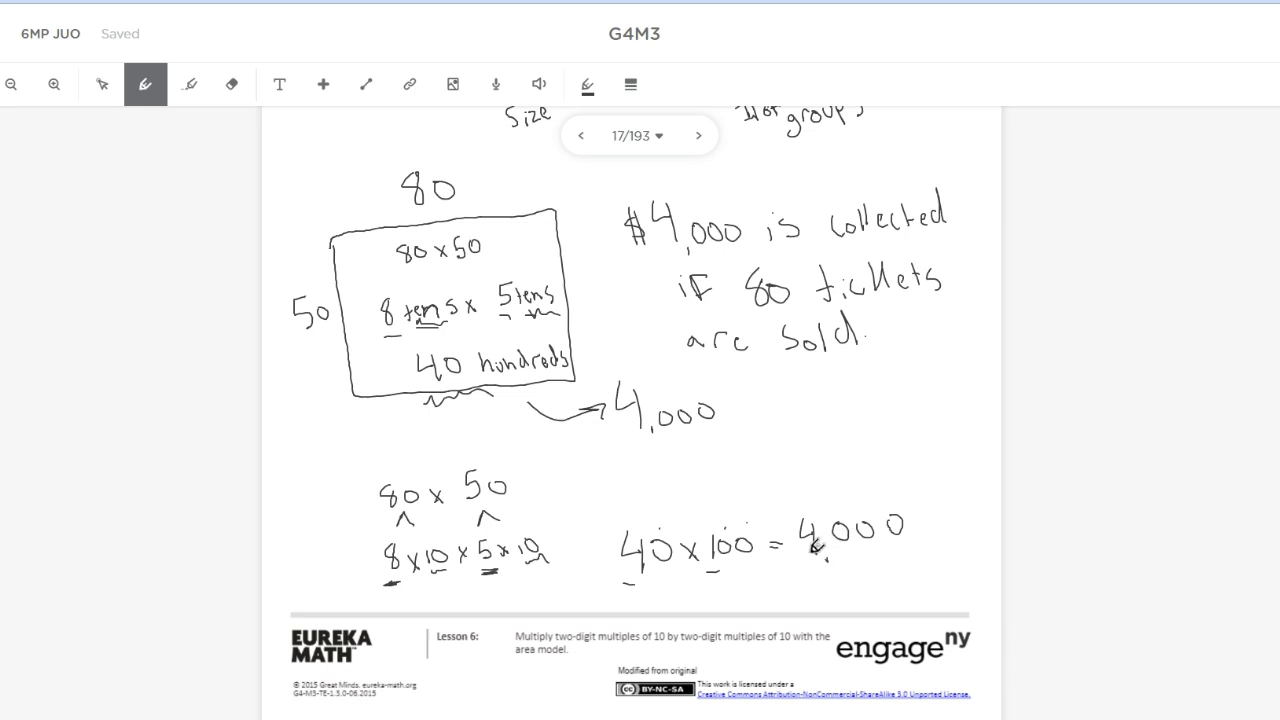